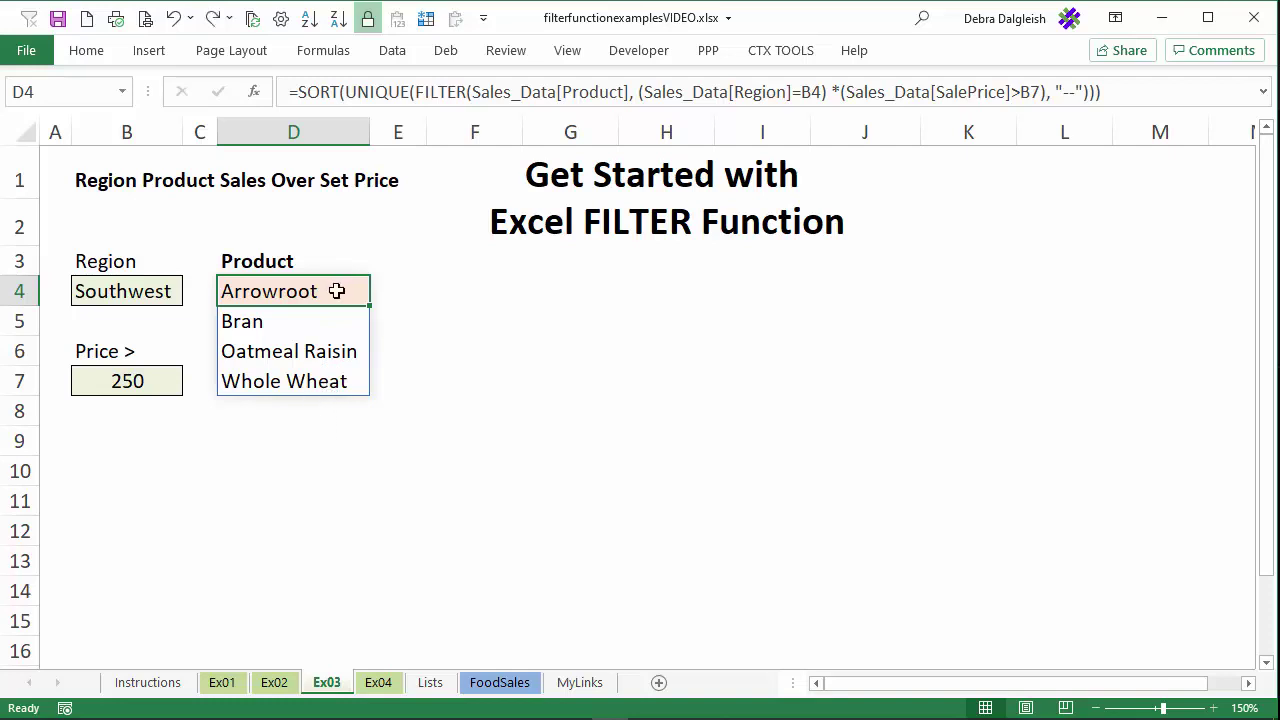
# Step: Set the price threshold in cell B7 of the Ex03 sheet to 100
pyautogui.click(88, 381)
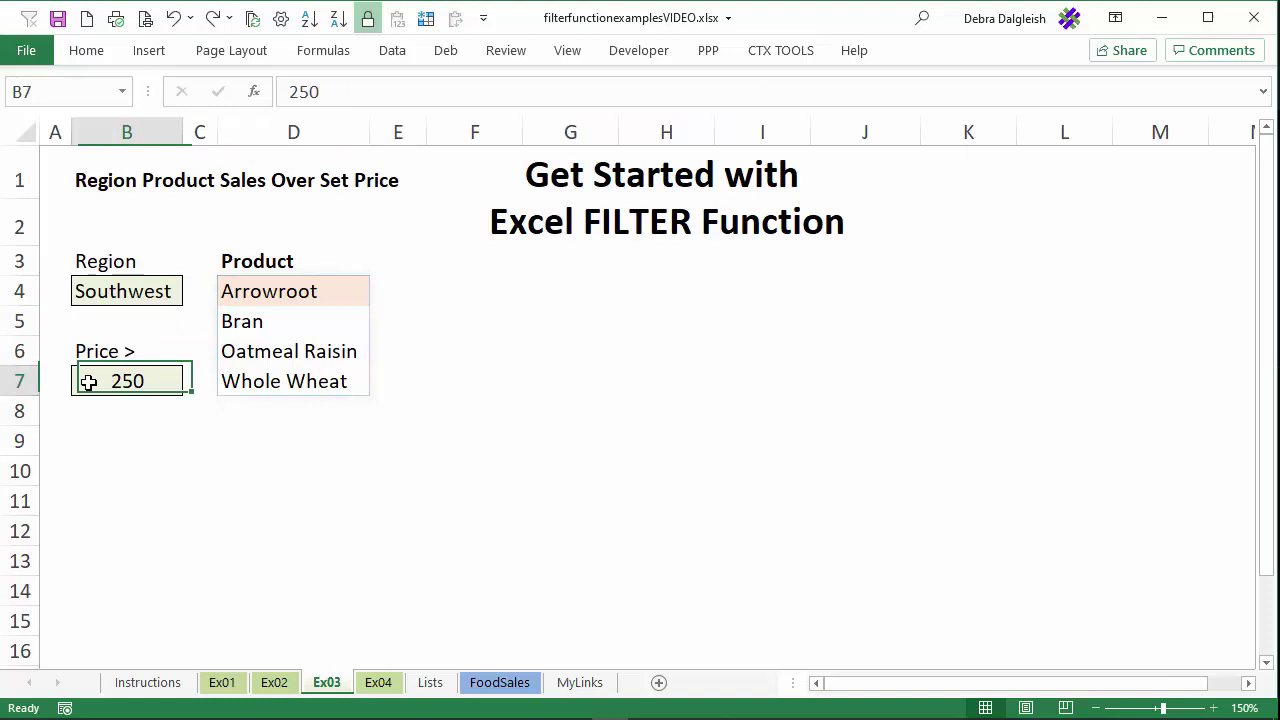
pyautogui.write('100')
pyautogui.press('Return')
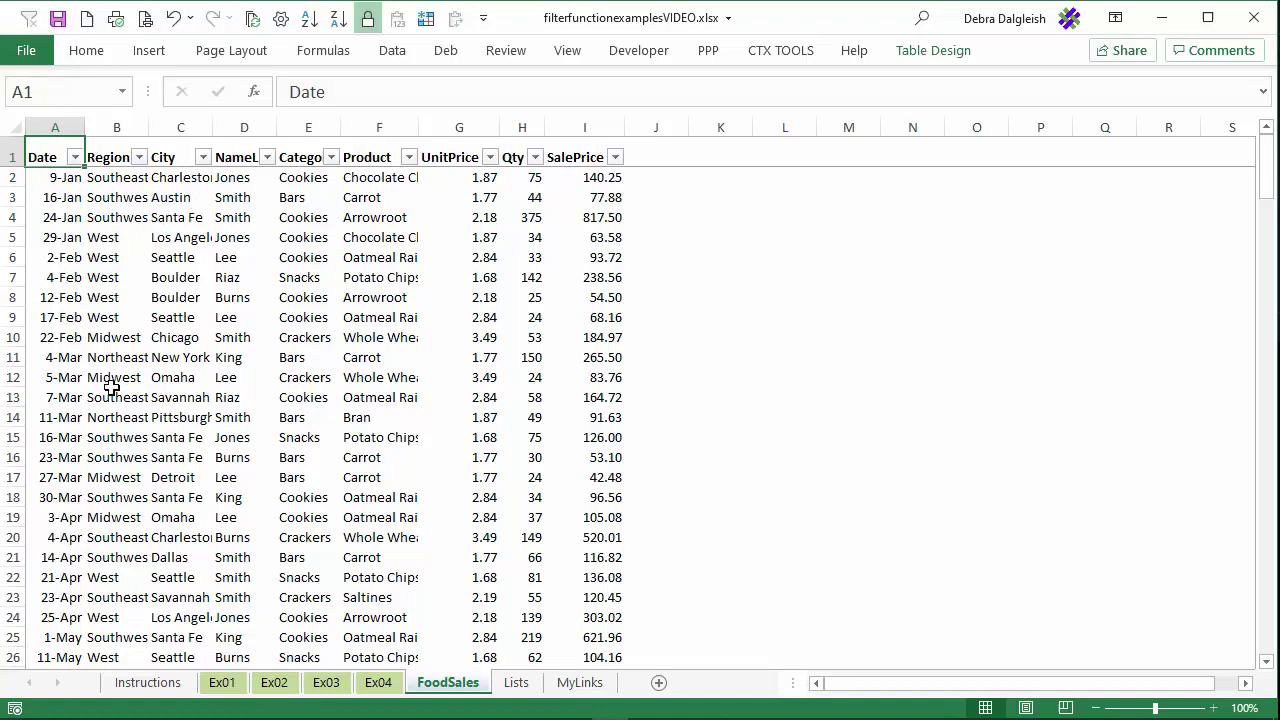
# Step: Go to the Ex01 sheet and view the region choices available for cell B4, keeping Southwest
pyautogui.click(220, 683)
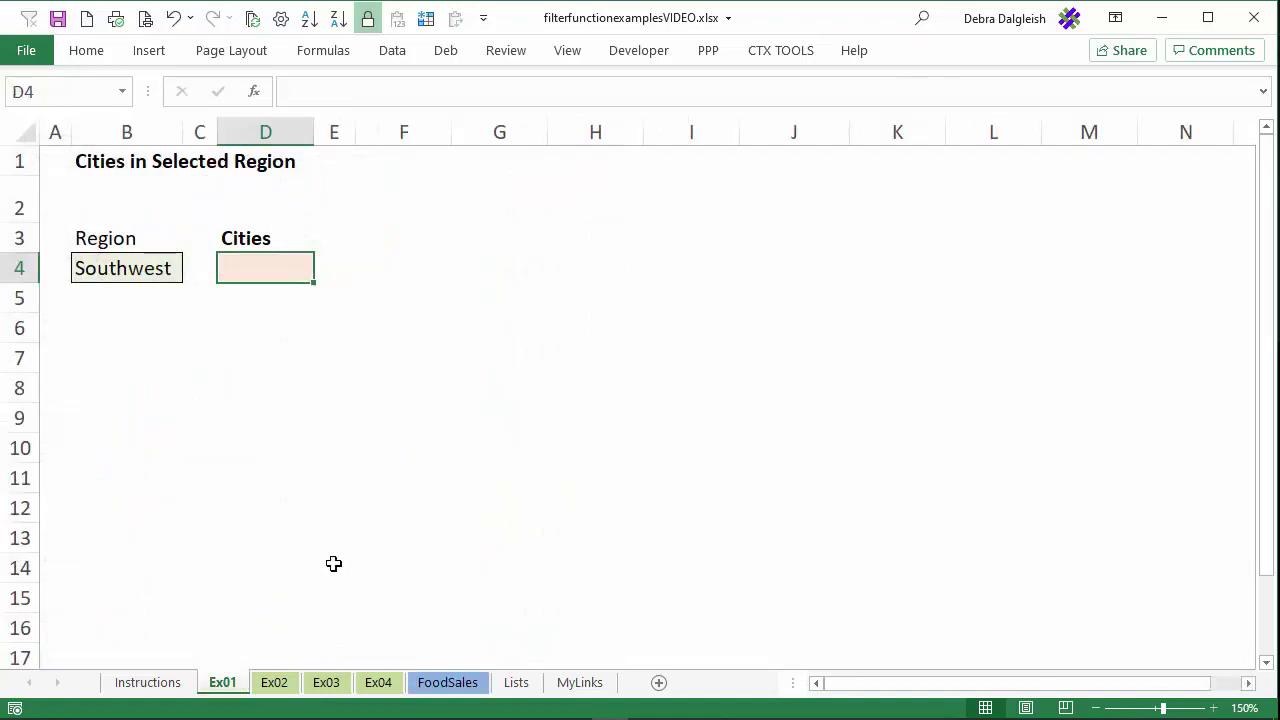
pyautogui.click(116, 268)
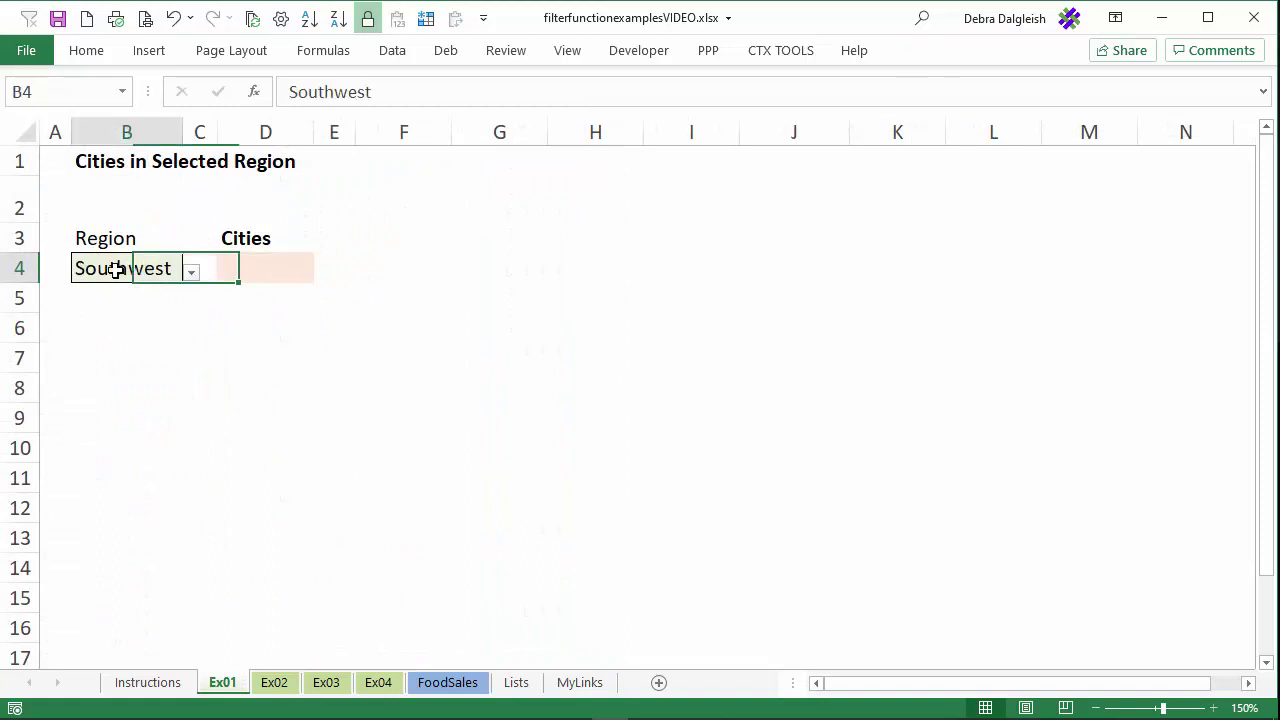
pyautogui.click(192, 272)
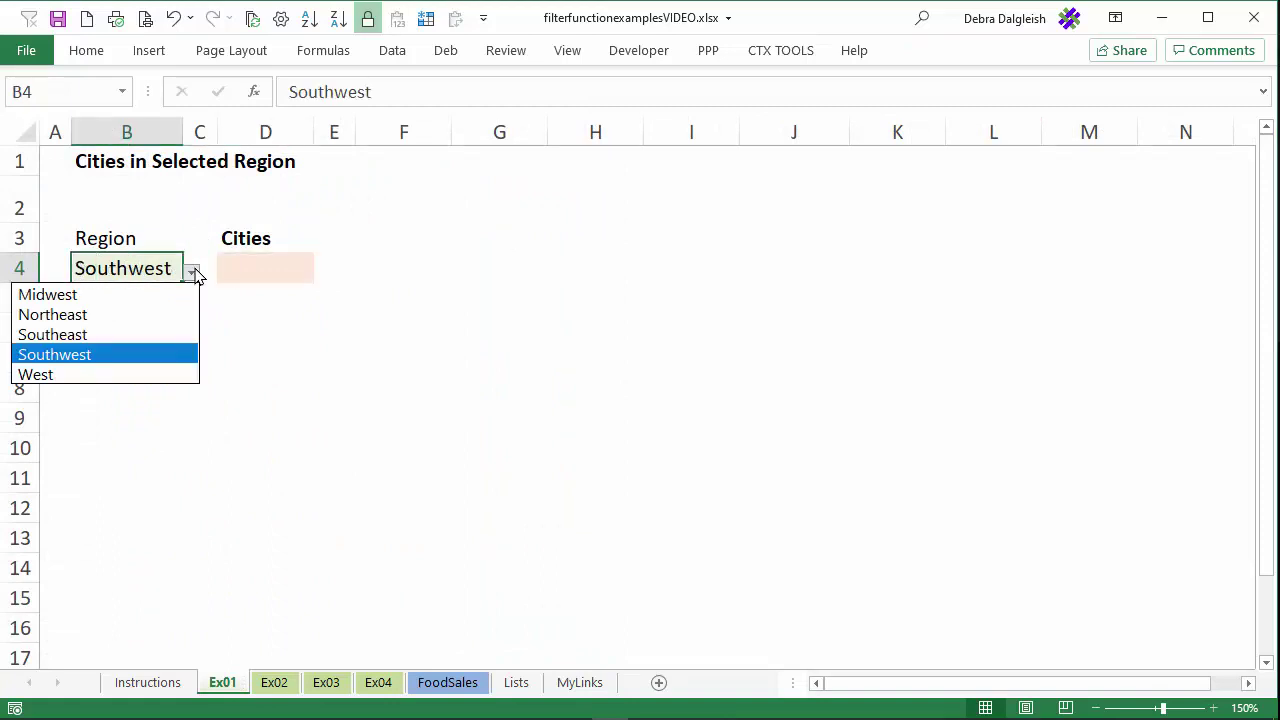
pyautogui.click(195, 275)
# Step: Start a FILTER formula in cell D4 of Ex01 with the City column of the FoodSales table, Sales_Data[City], as the array
pyautogui.click(271, 266)
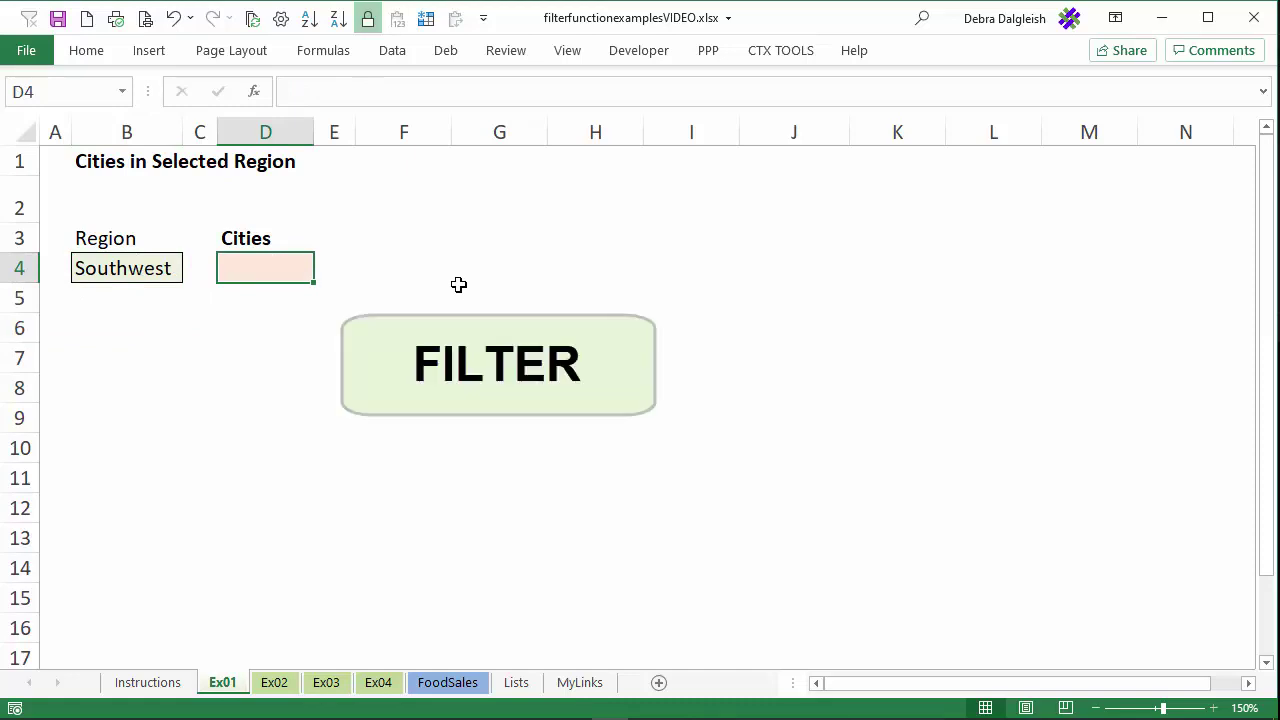
pyautogui.write('=')
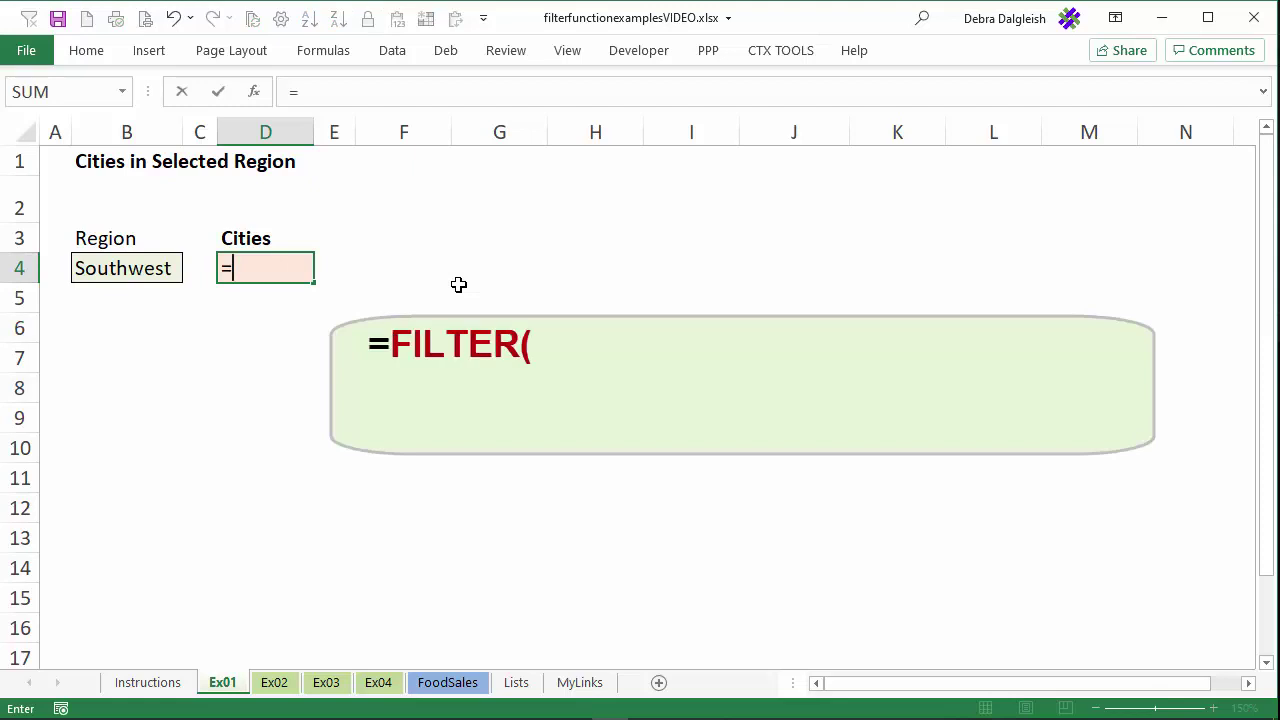
pyautogui.write('fil')
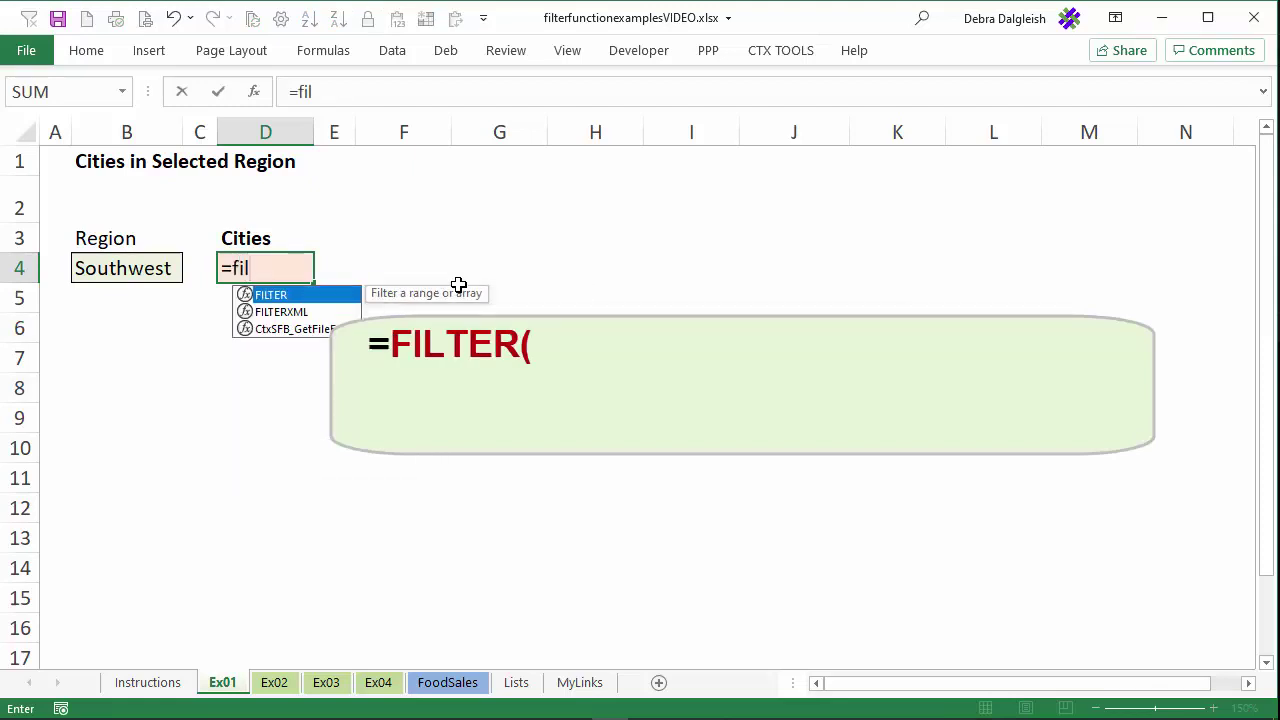
pyautogui.doubleClick(302, 296)
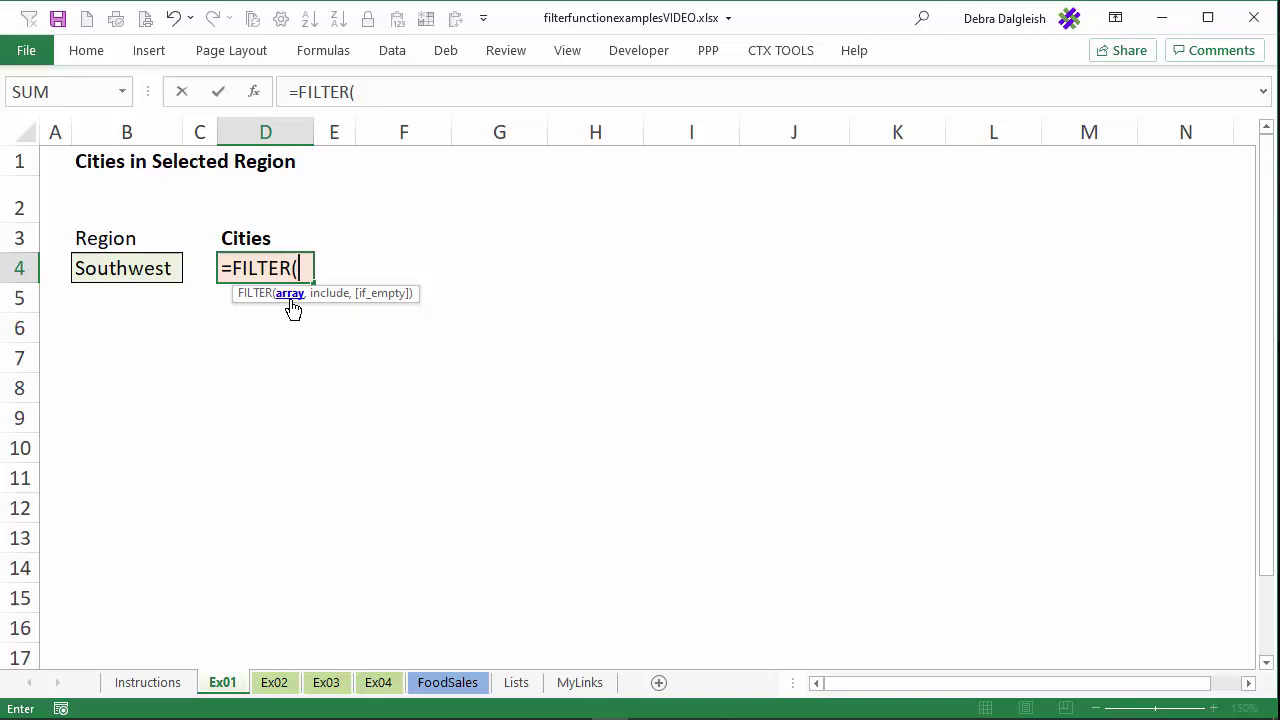
pyautogui.click(450, 682)
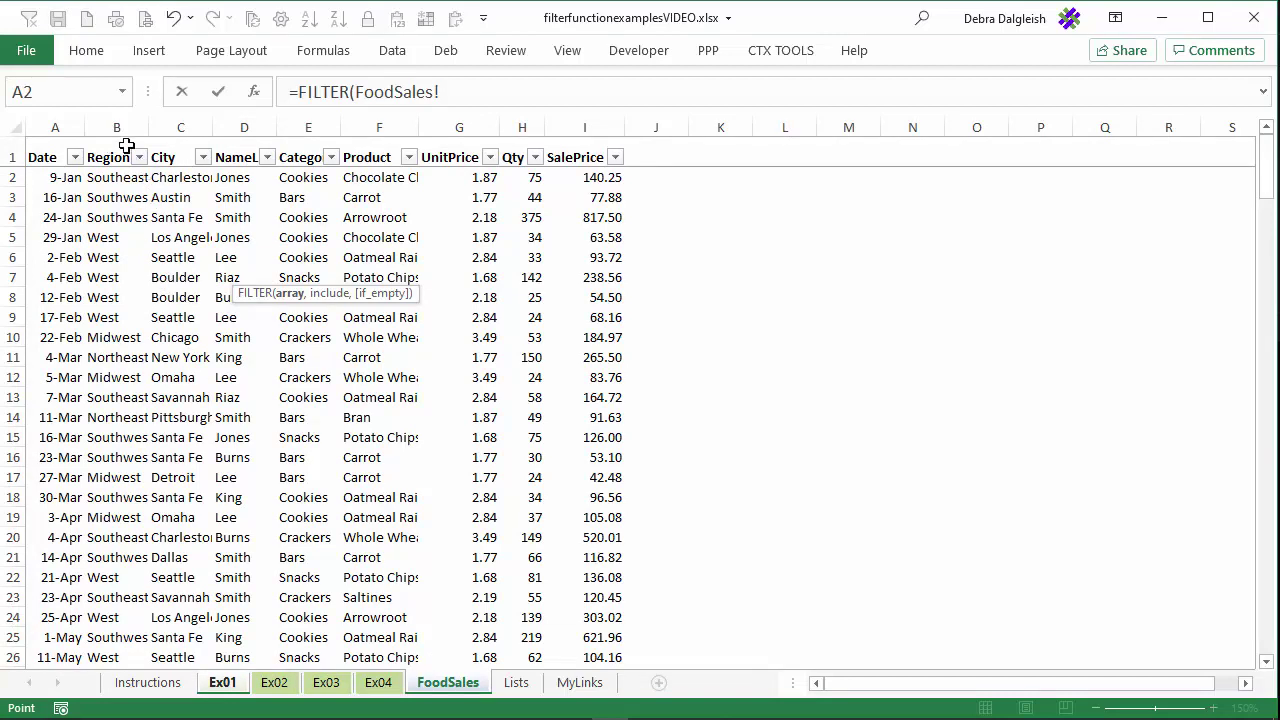
pyautogui.click(180, 145)
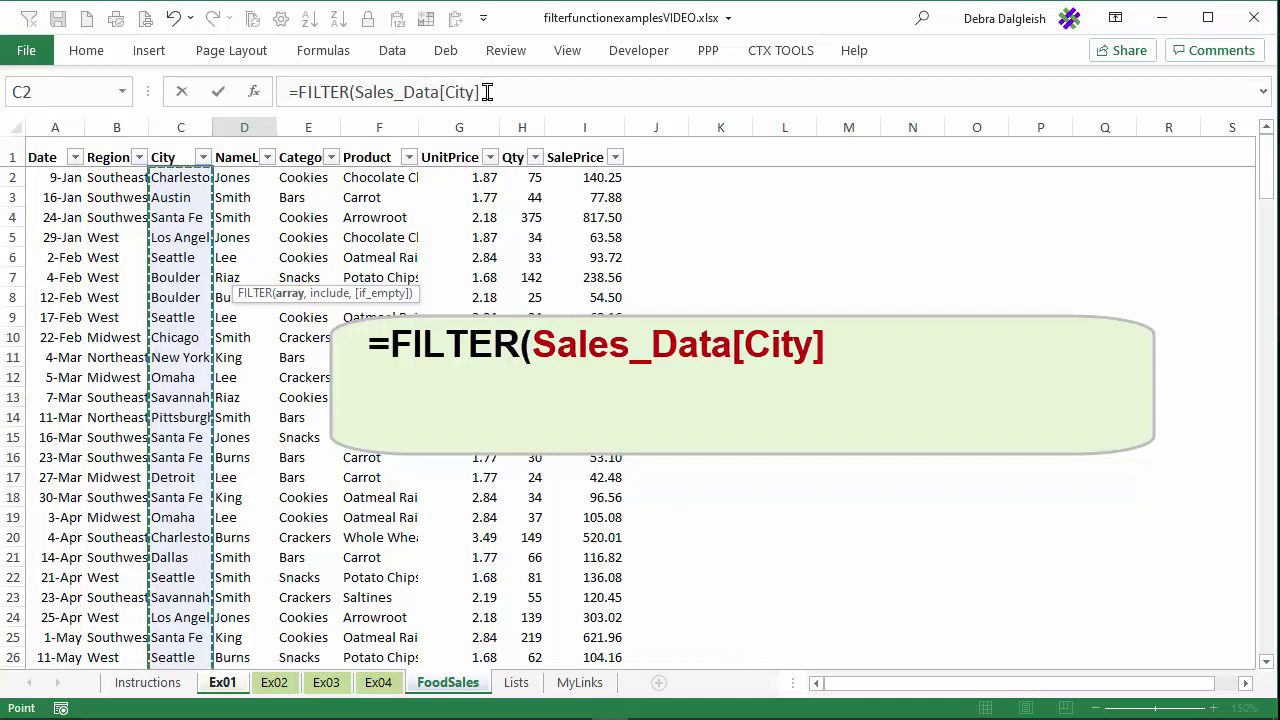
pyautogui.write(',')
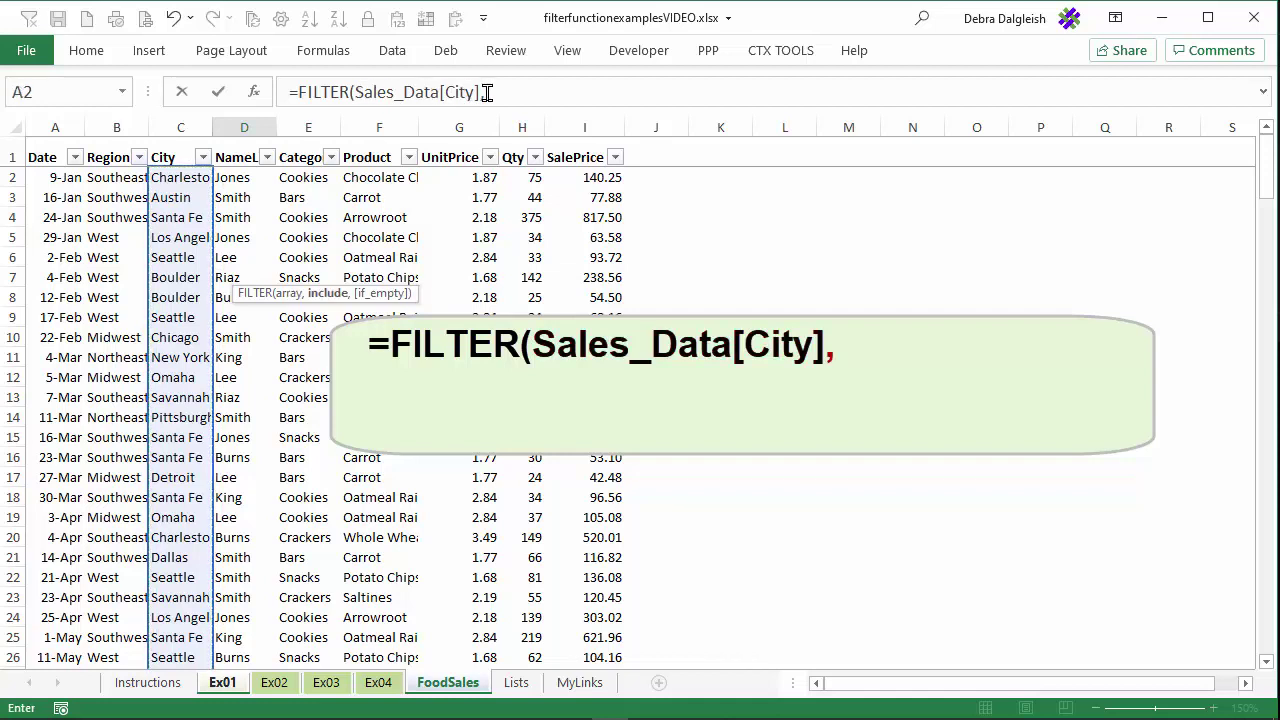
# Step: Add the include condition that Sales_Data[Region] equals the selected region in cell B4 of the Ex01 sheet
pyautogui.click(510, 84)
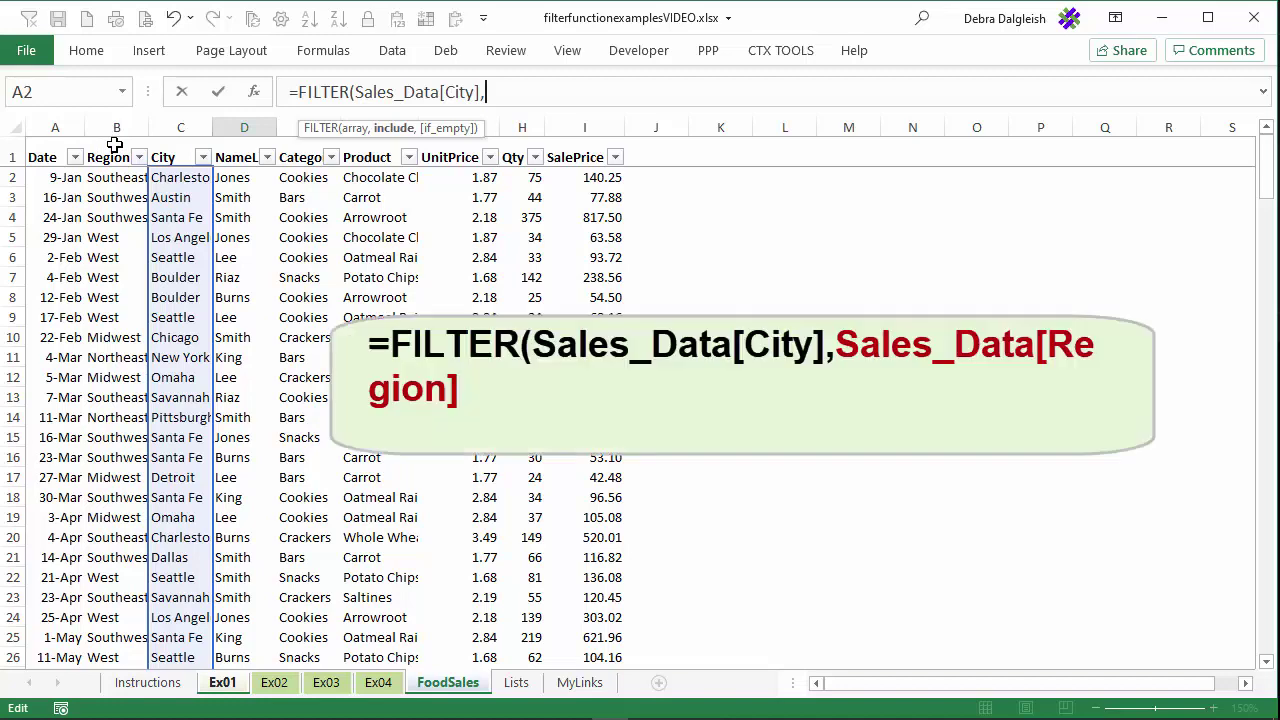
pyautogui.click(115, 145)
pyautogui.write('=')
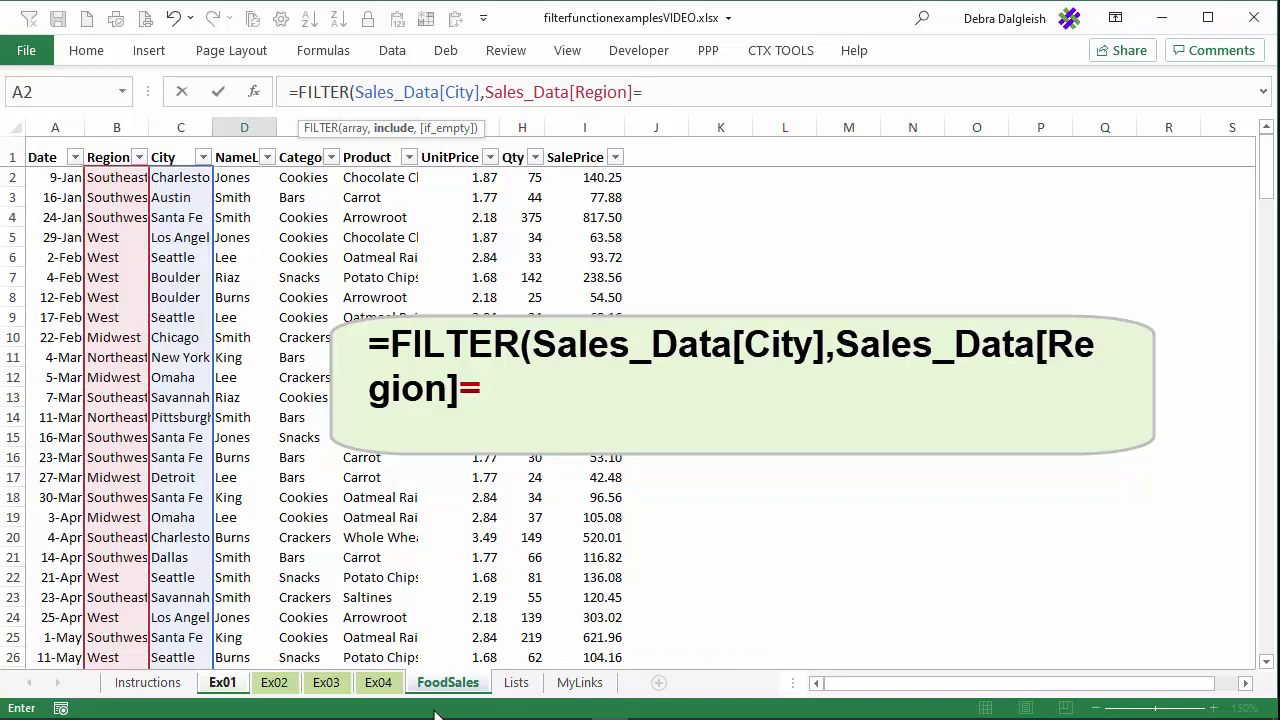
pyautogui.click(222, 682)
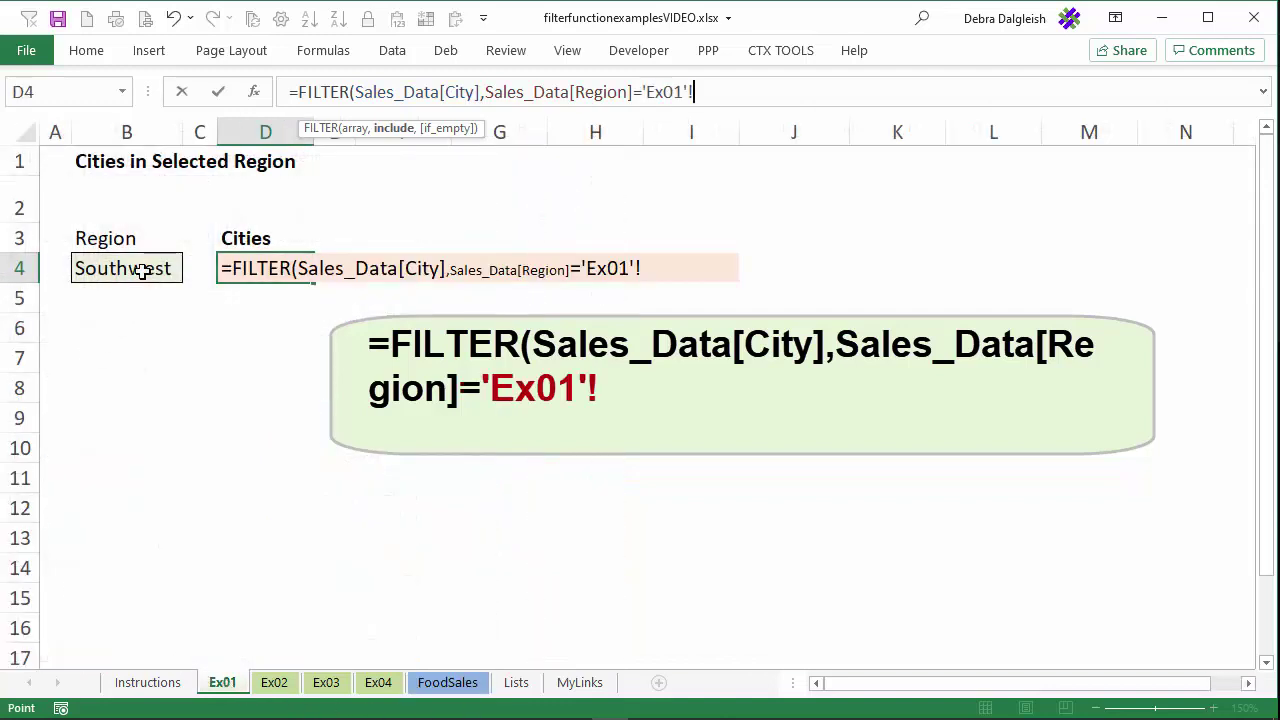
pyautogui.click(111, 268)
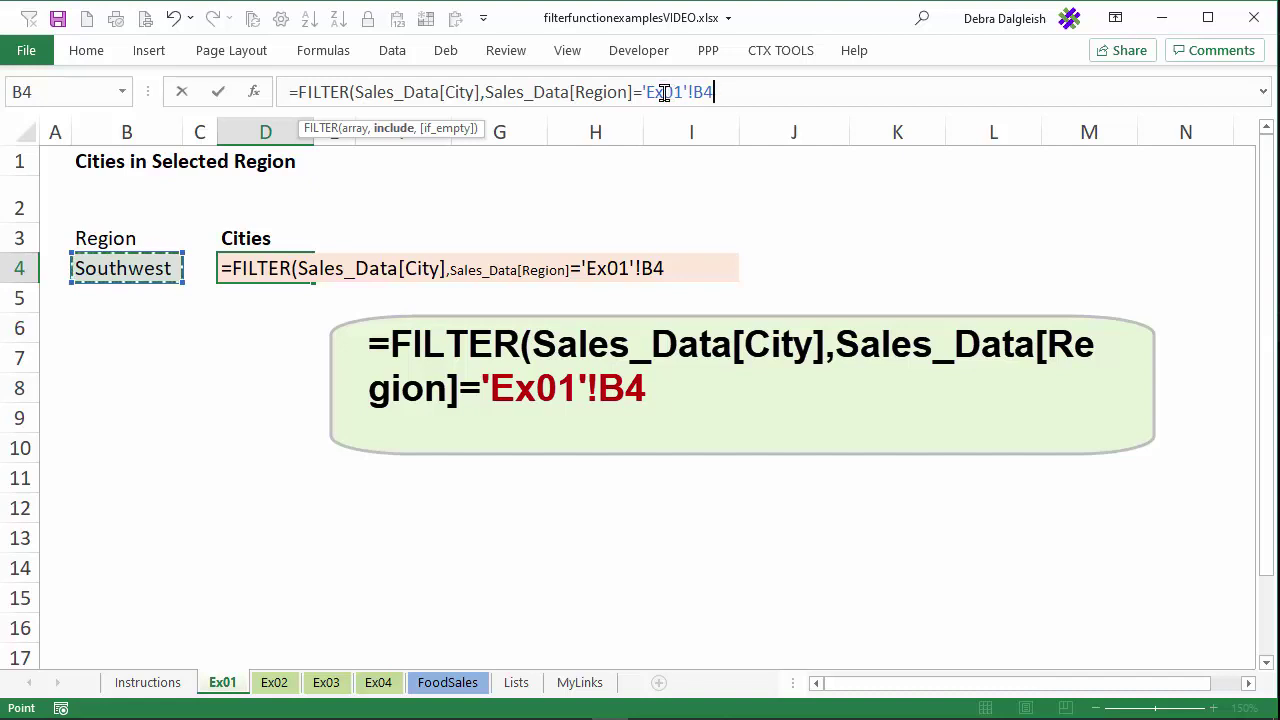
# Step: Remove the 'Ex01'! sheet prefix from the B4 reference and complete the FILTER formula with "--" as the if_empty value
pyautogui.moveTo(641, 91); pyautogui.dragTo(690, 91)
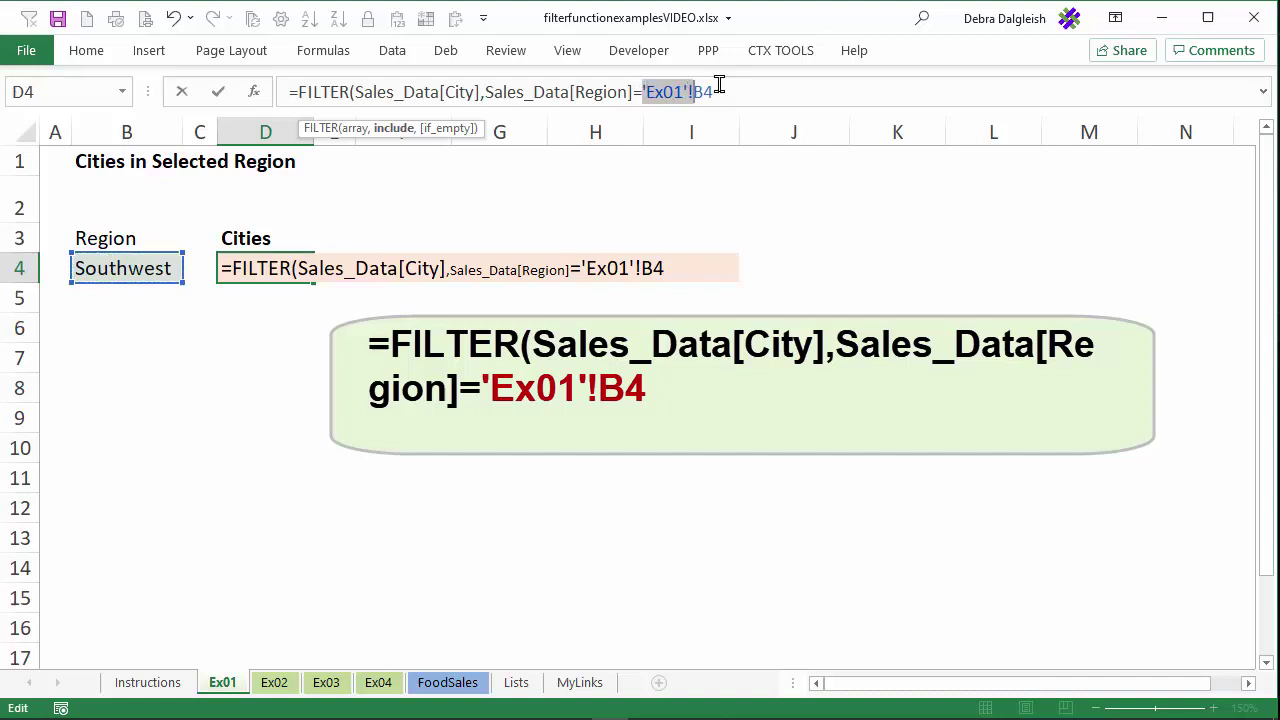
pyautogui.press('Delete')
pyautogui.click(671, 90)
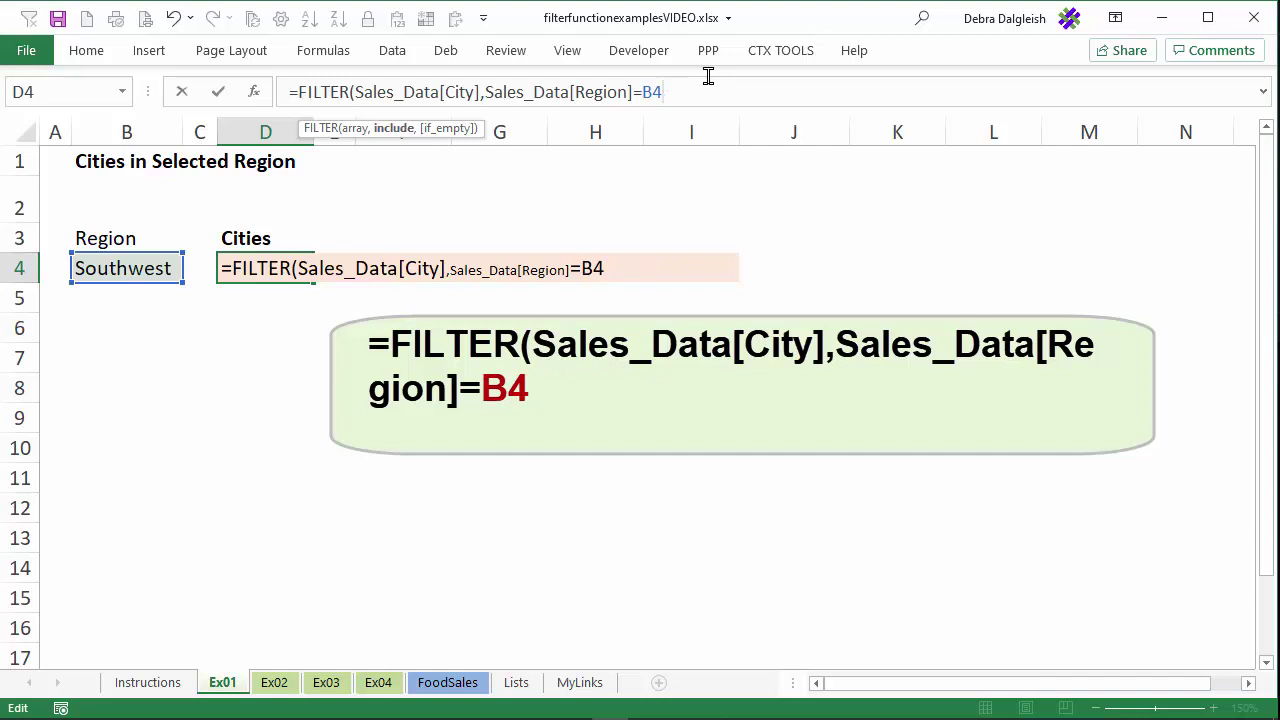
pyautogui.write(',"--')
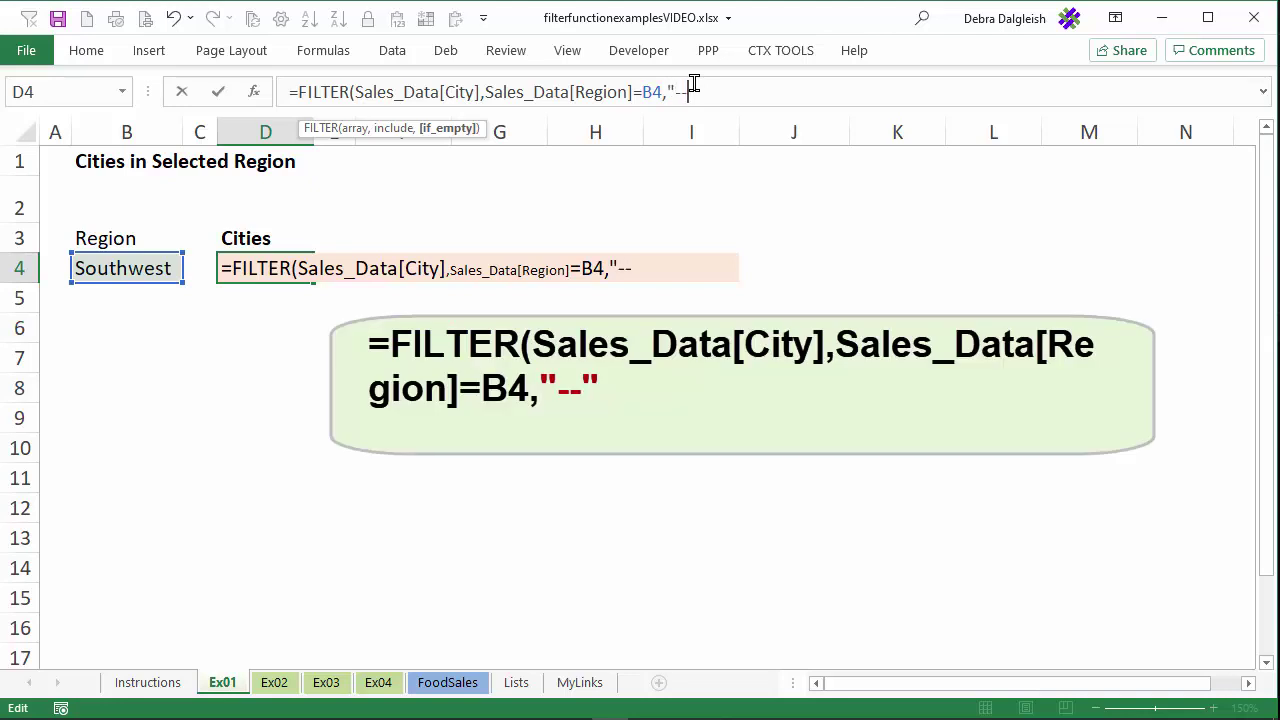
pyautogui.write('")')
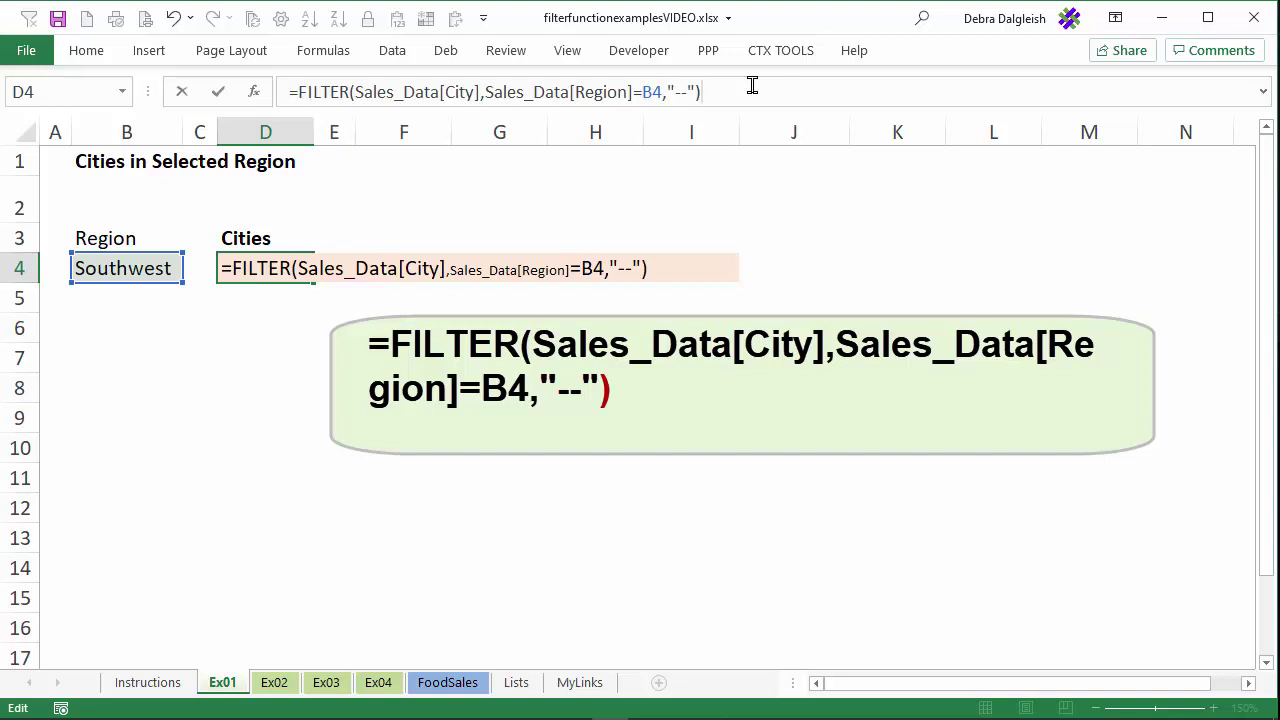
pyautogui.press('Return')
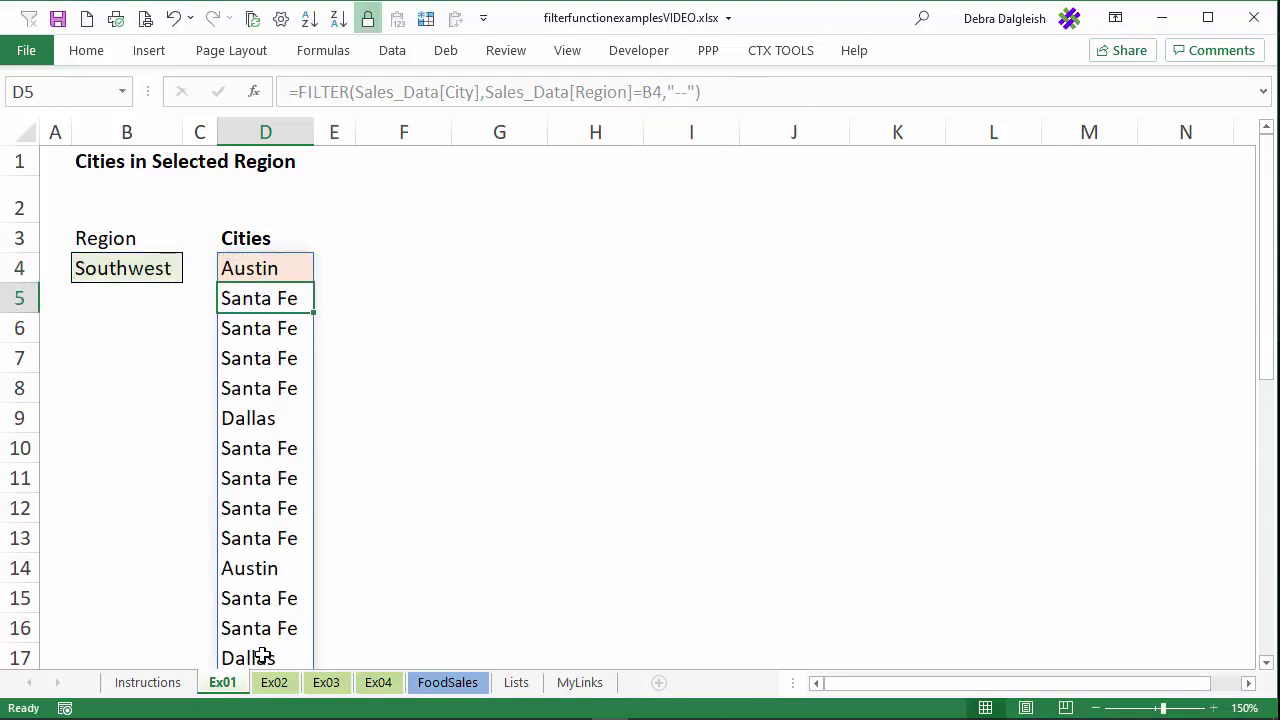
# Step: Examine the full list of filtered cities on Ex01 and check it against the source table on FoodSales
pyautogui.scroll(-16, 286, 483)
pyautogui.scroll(10, 286, 483)
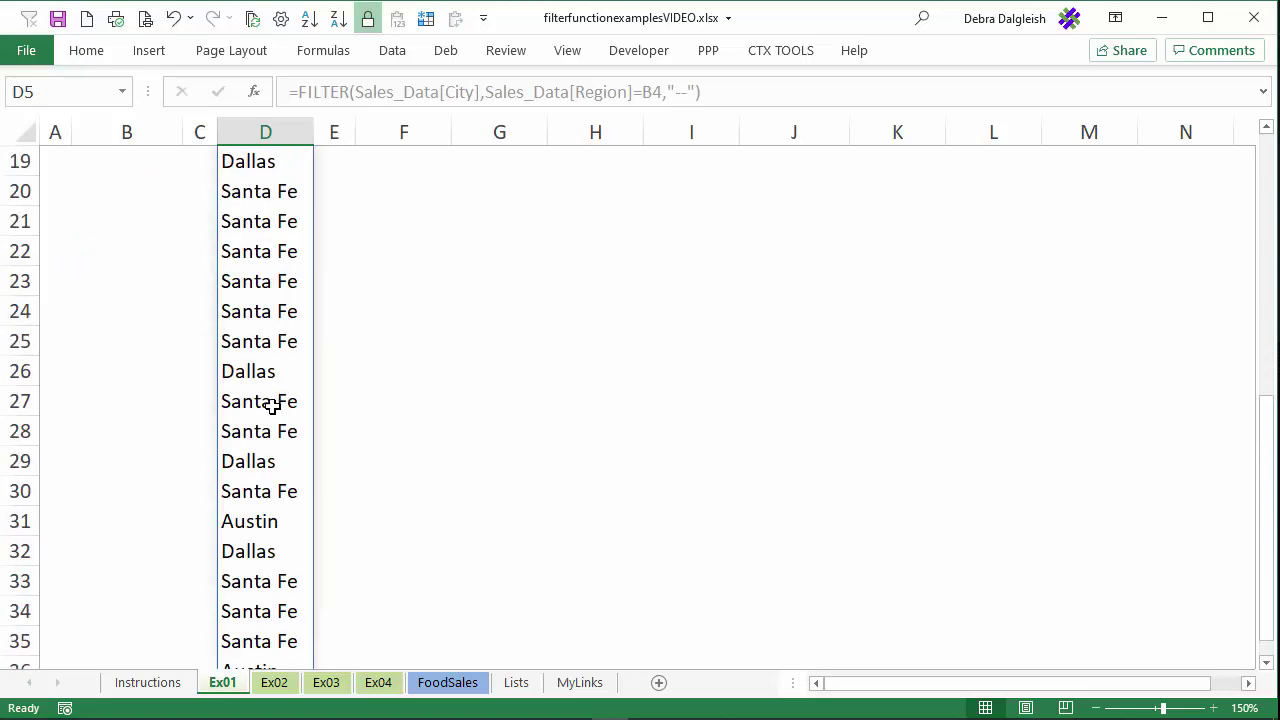
pyautogui.scroll(6, 272, 405)
pyautogui.click(462, 684)
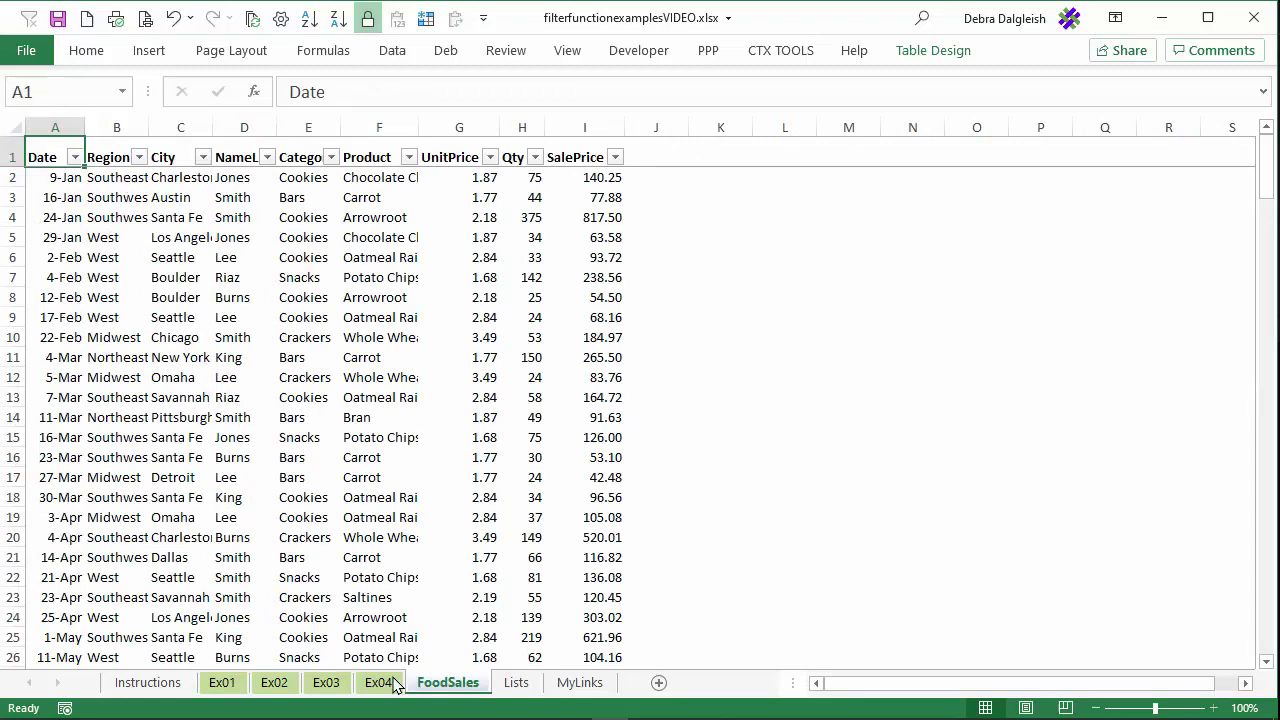
pyautogui.click(222, 682)
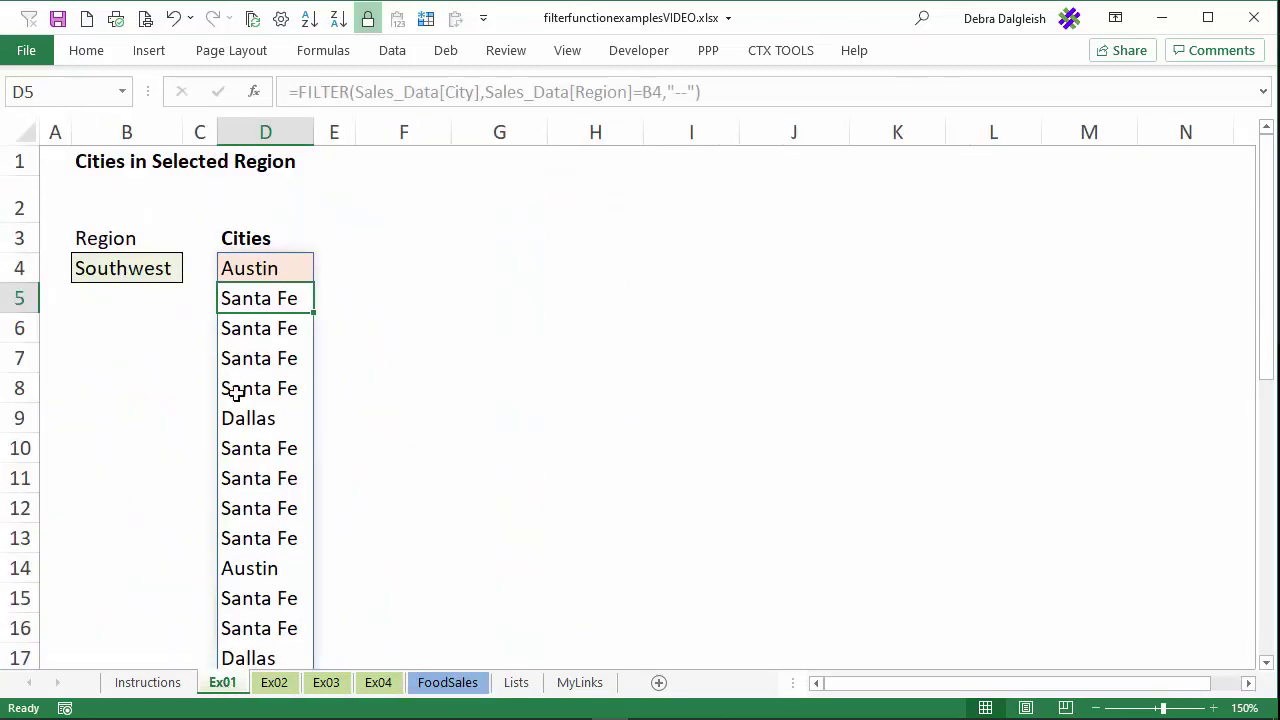
# Step: Wrap the FILTER formula in D4 in the UNIQUE function so each city is listed only once
pyautogui.click(285, 263)
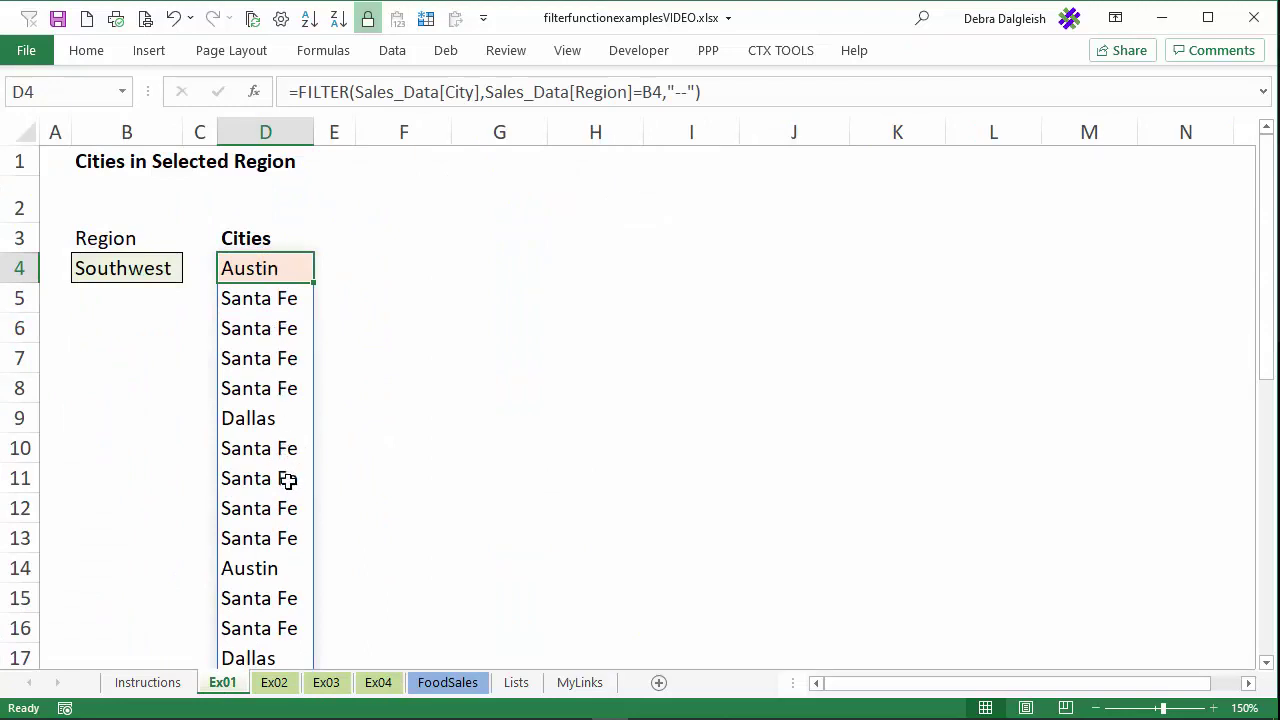
pyautogui.click(297, 90)
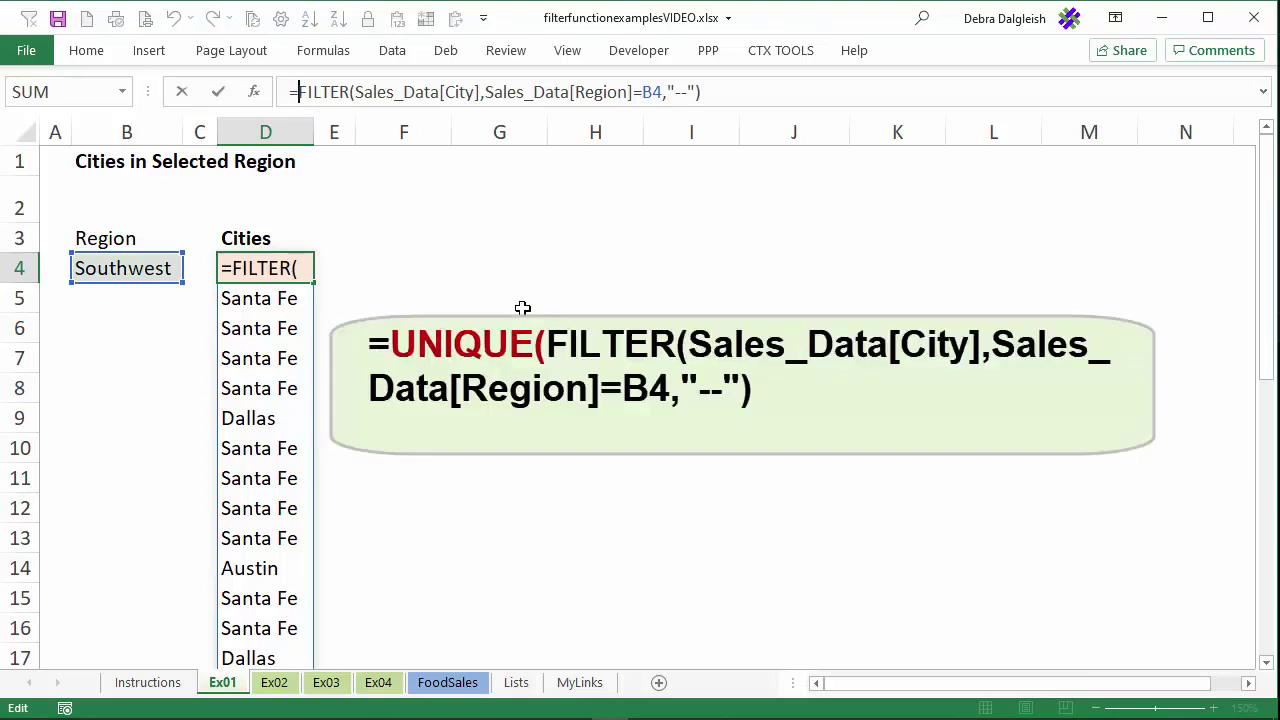
pyautogui.write('unique(')
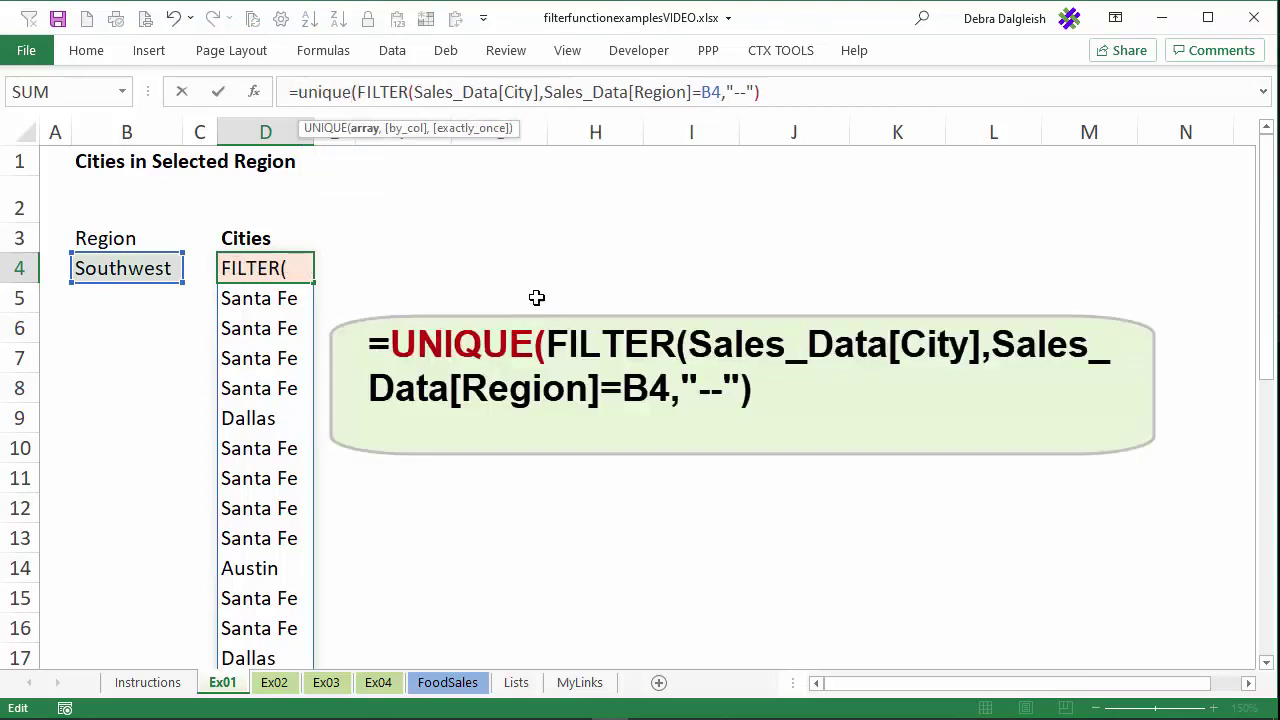
pyautogui.click(784, 97)
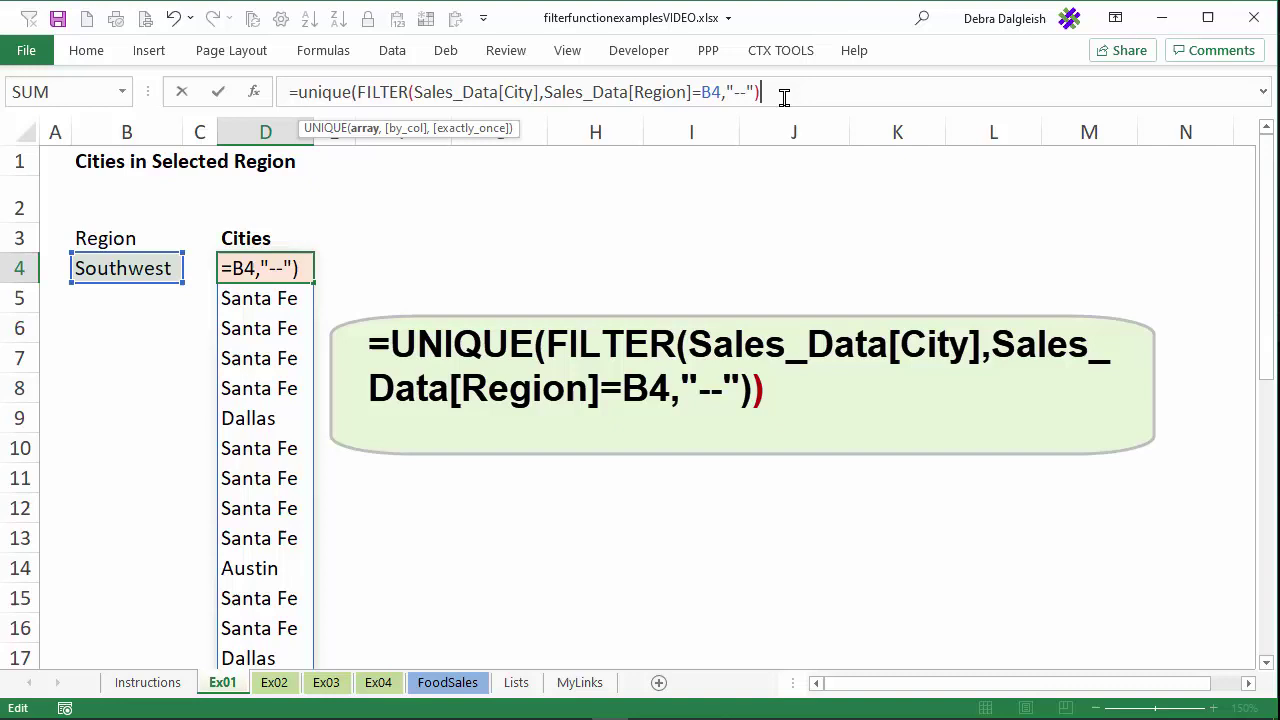
pyautogui.write(')')
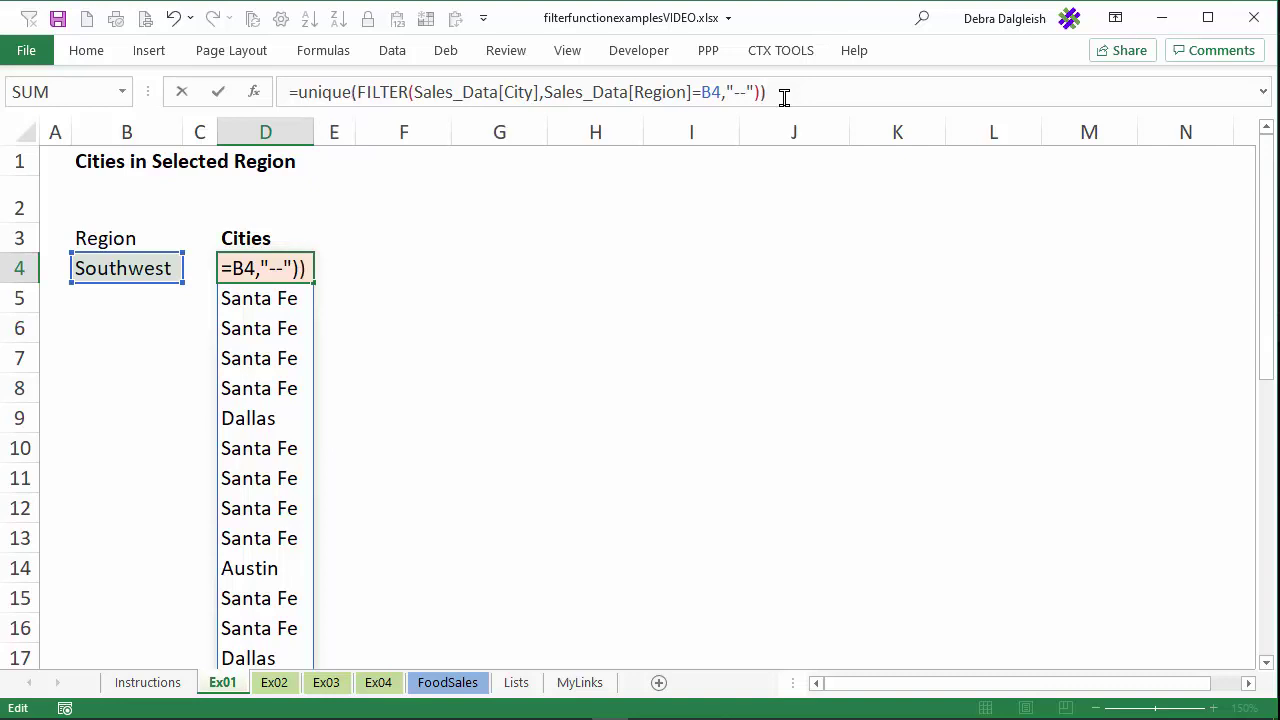
pyautogui.press('Return')
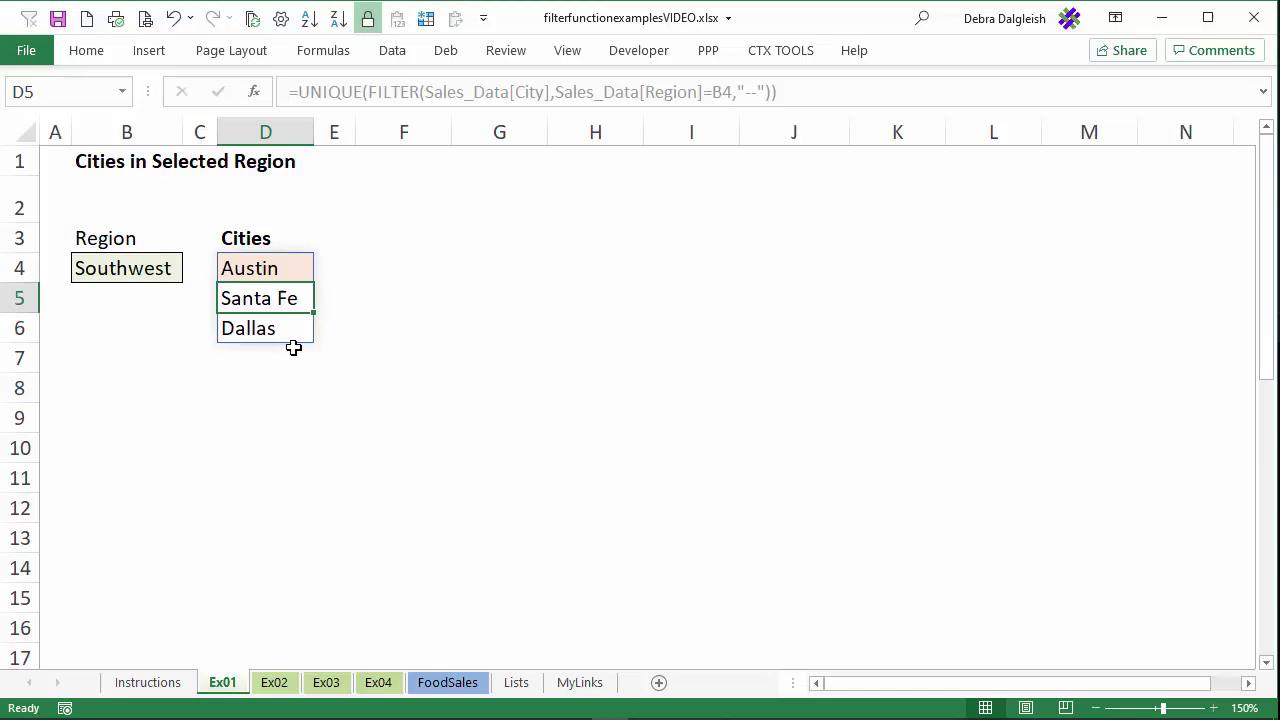
# Step: Wrap the UNIQUE formula in D4 in the SORT function to list the cities alphabetically
pyautogui.click(291, 263)
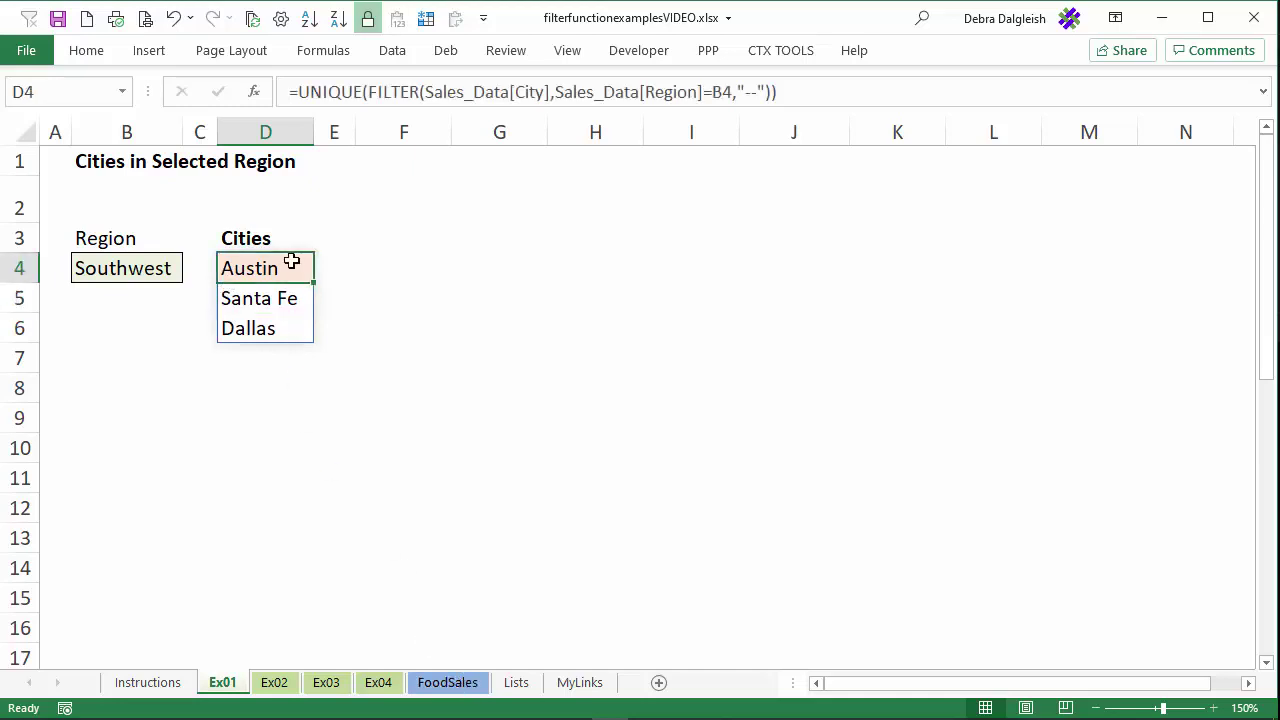
pyautogui.click(297, 89)
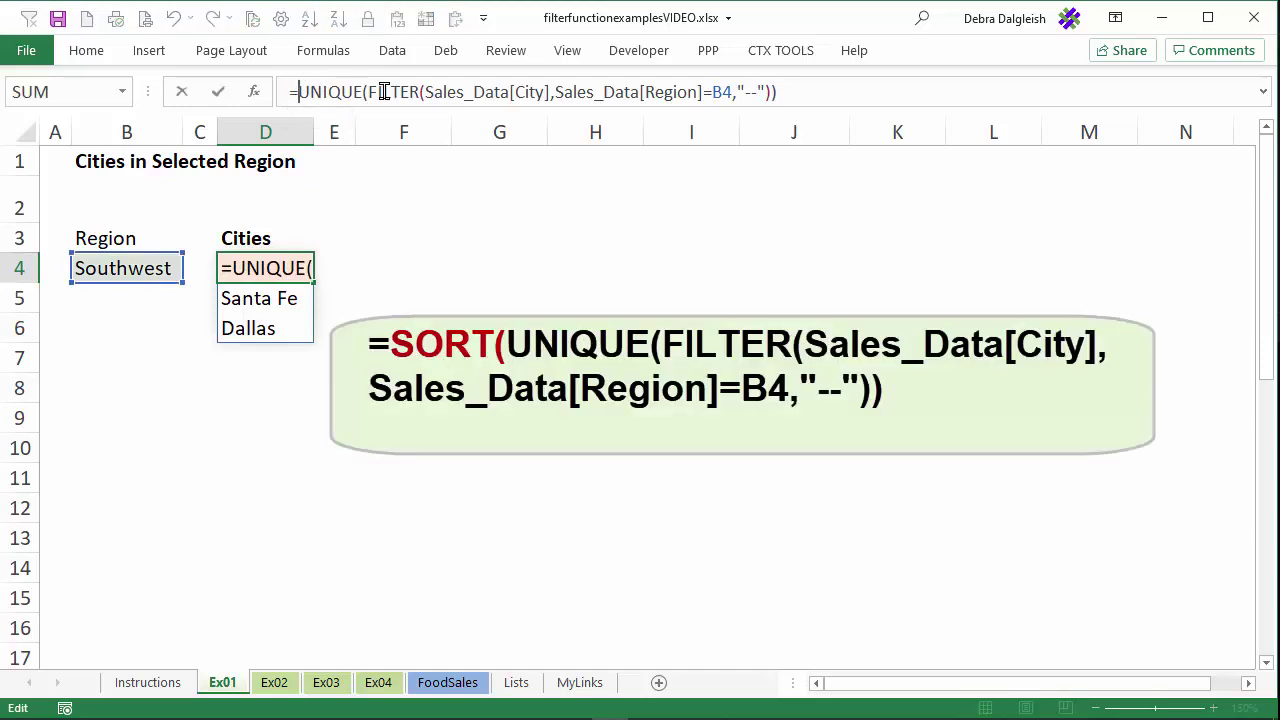
pyautogui.write('sort(')
pyautogui.click(877, 92)
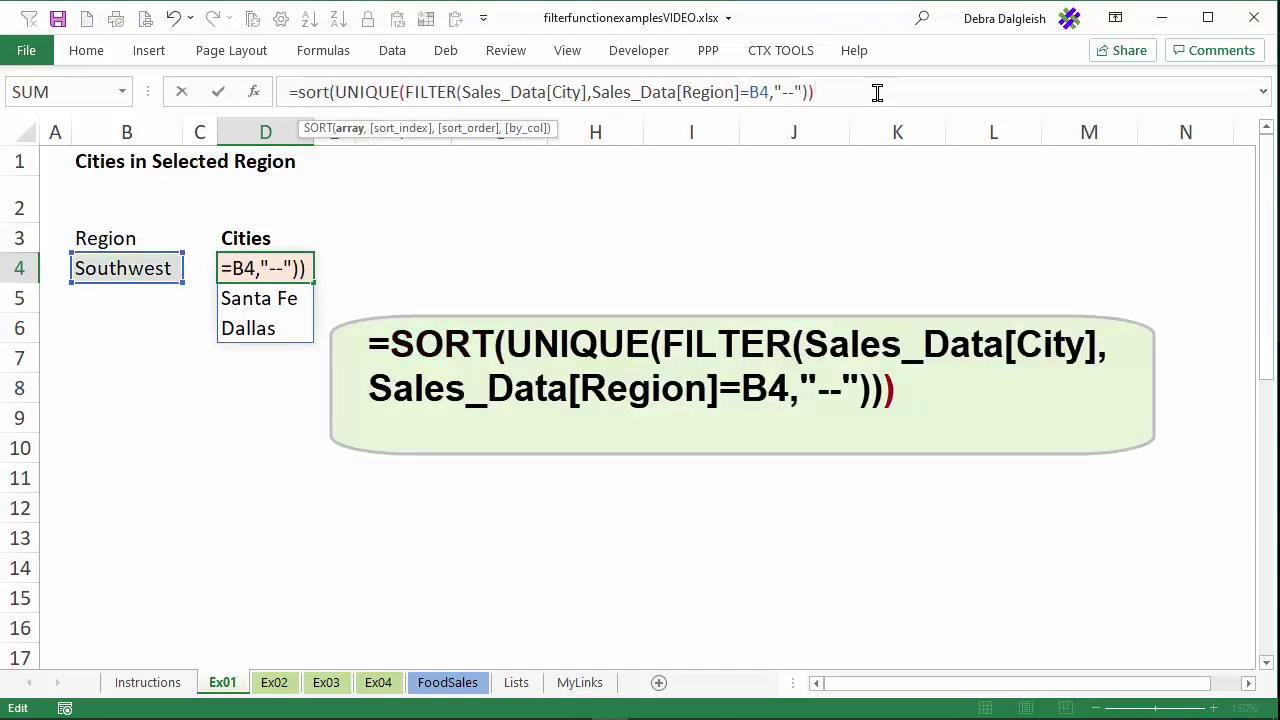
pyautogui.write(')')
pyautogui.press('Return')
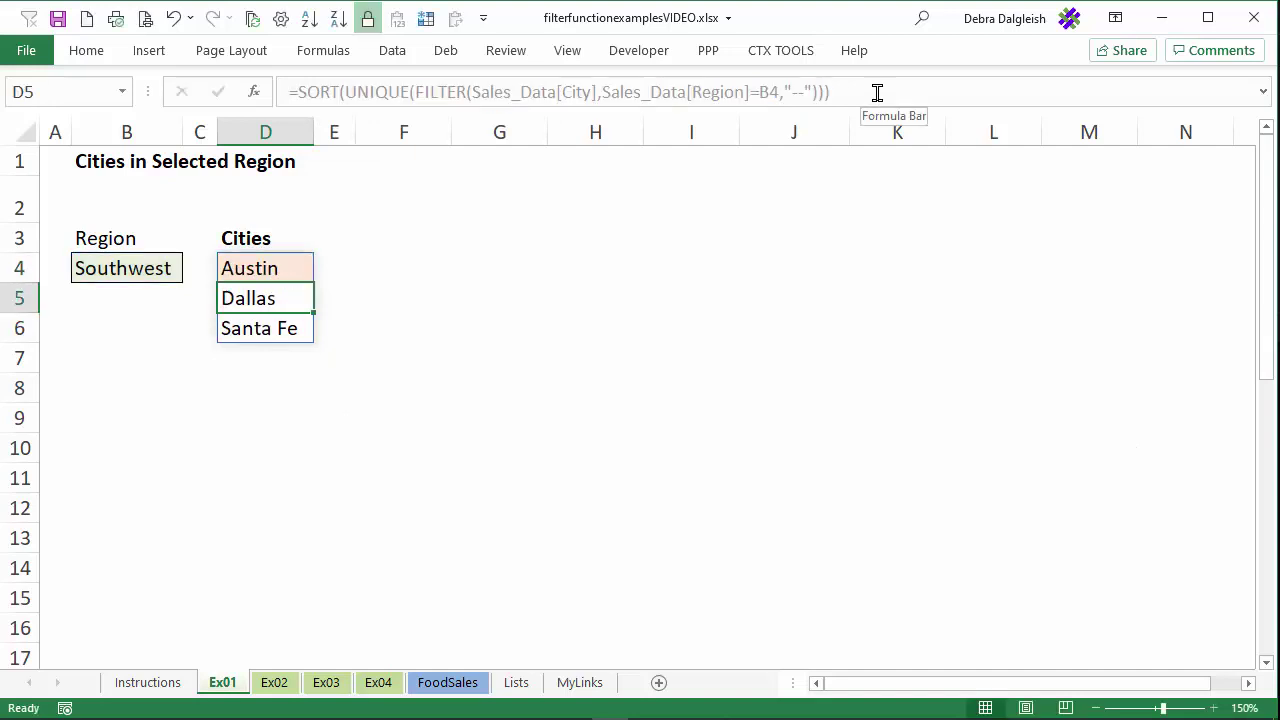
pyautogui.click(297, 266)
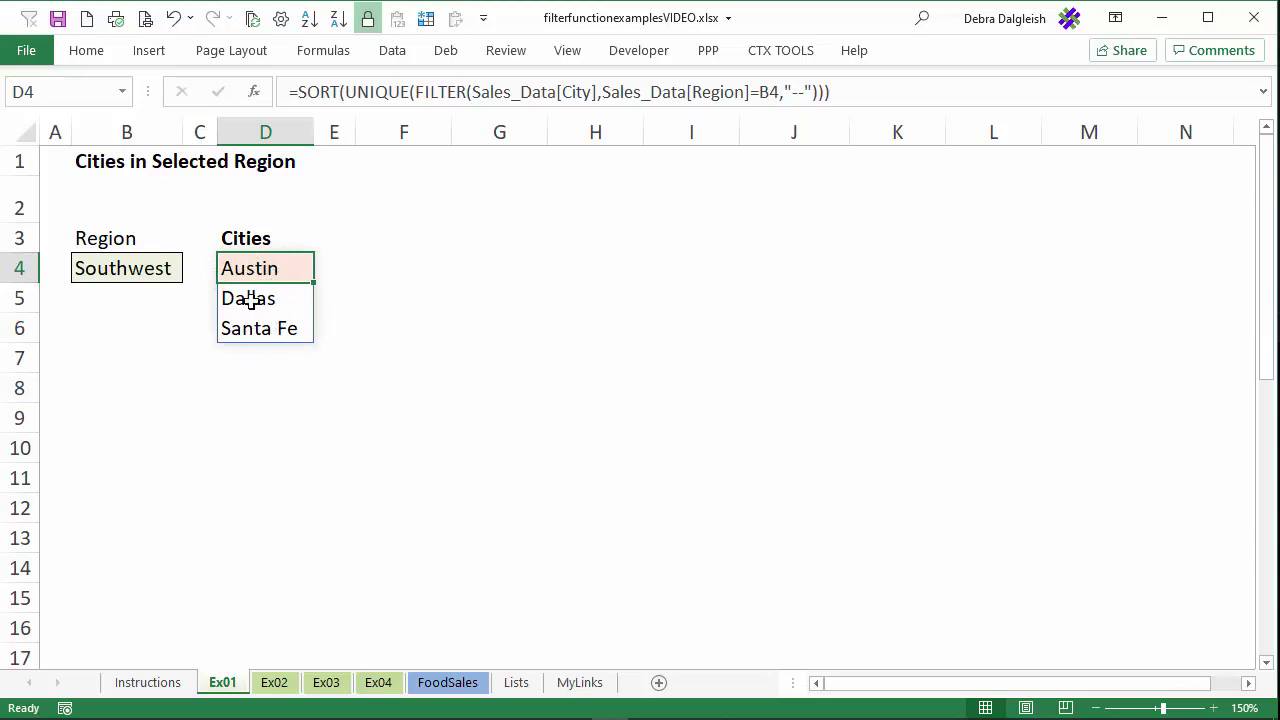
# Step: Try to clear and edit the formula from the spilled cell D5 on Ex01
pyautogui.click(250, 299)
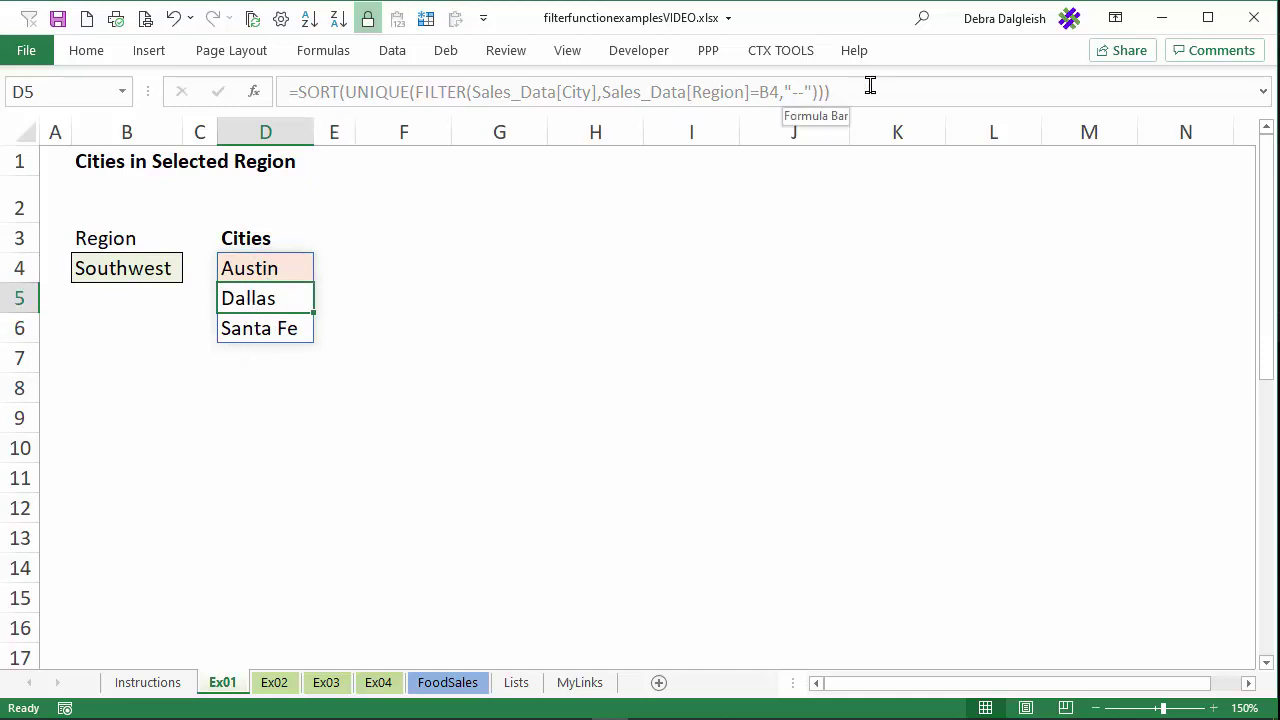
pyautogui.press('Delete')
pyautogui.click(785, 84)
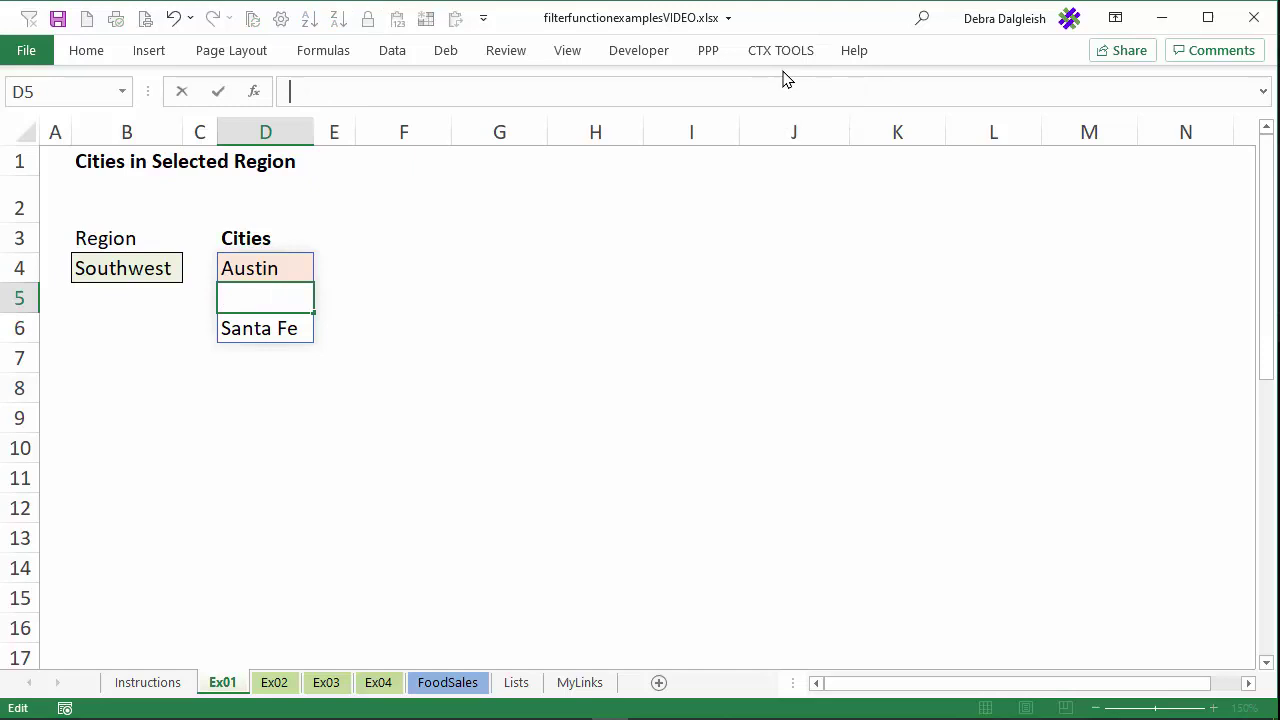
pyautogui.press('Escape')
pyautogui.hotkey('ctrl', 'z')
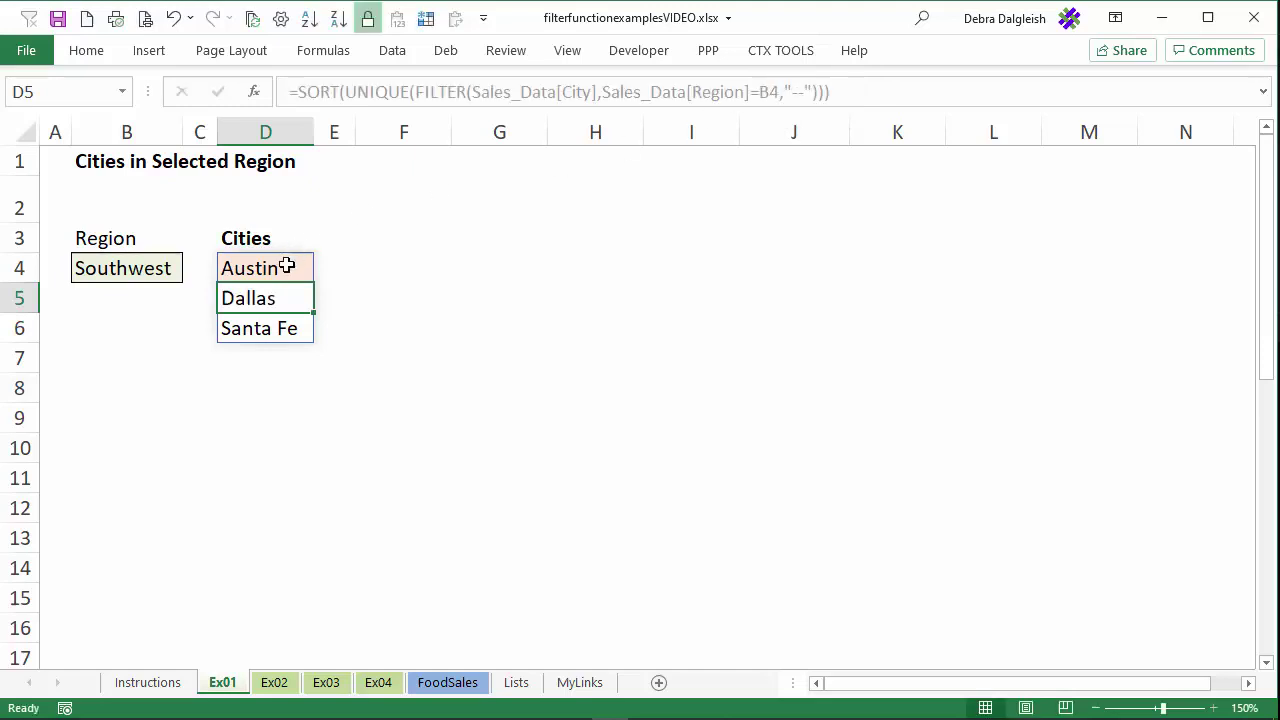
# Step: Move the formula in D4 to G4 to shift the whole city list, and return it to D4
pyautogui.click(284, 266)
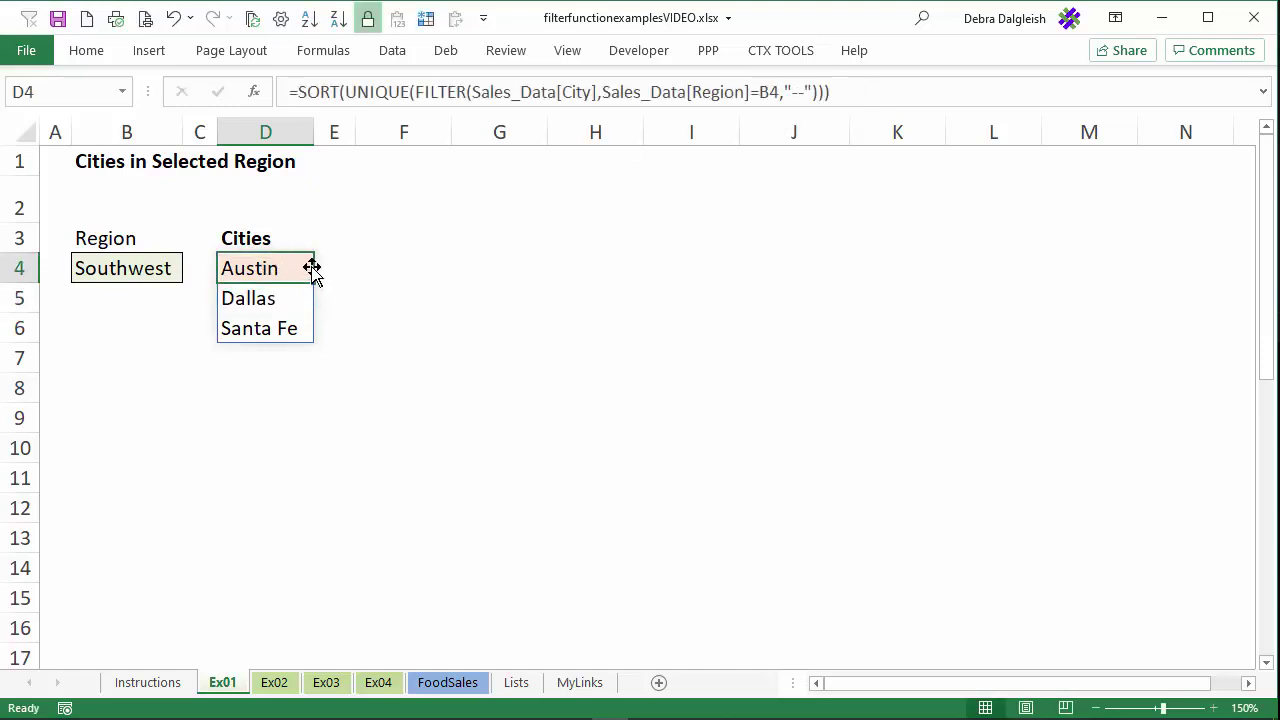
pyautogui.moveTo(312, 272); pyautogui.dragTo(668, 280)
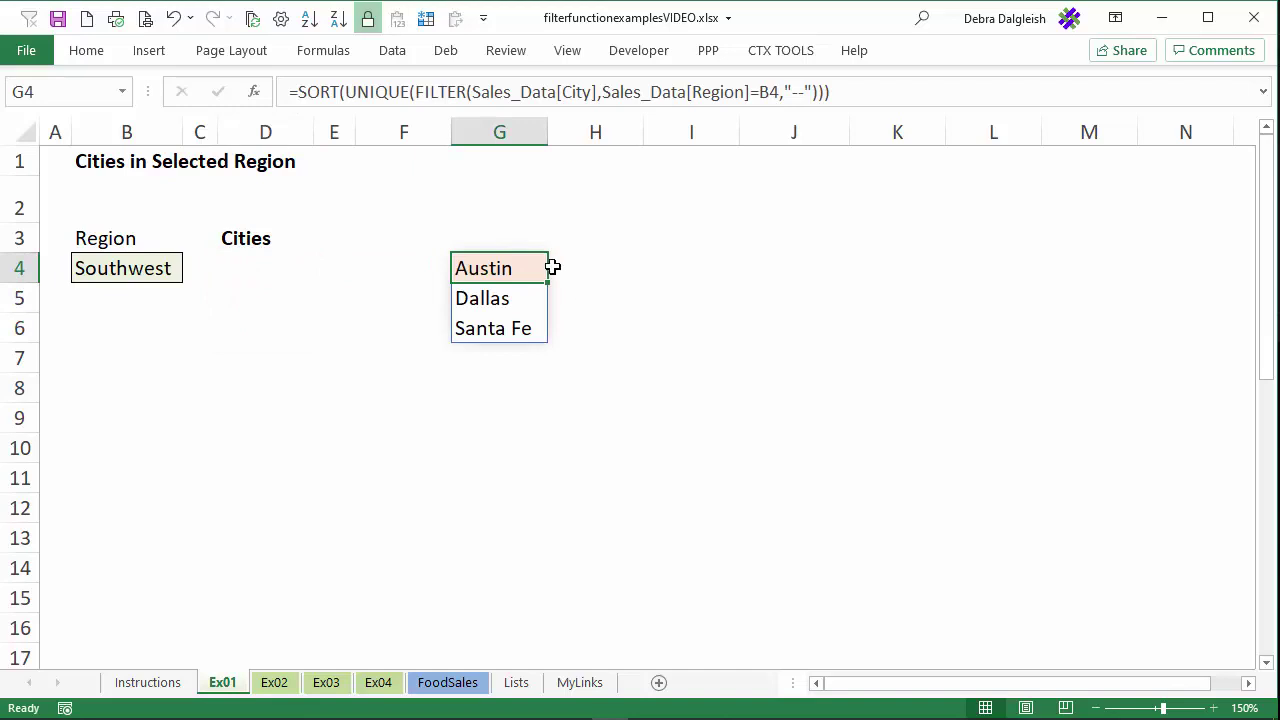
pyautogui.moveTo(548, 265); pyautogui.dragTo(270, 280)
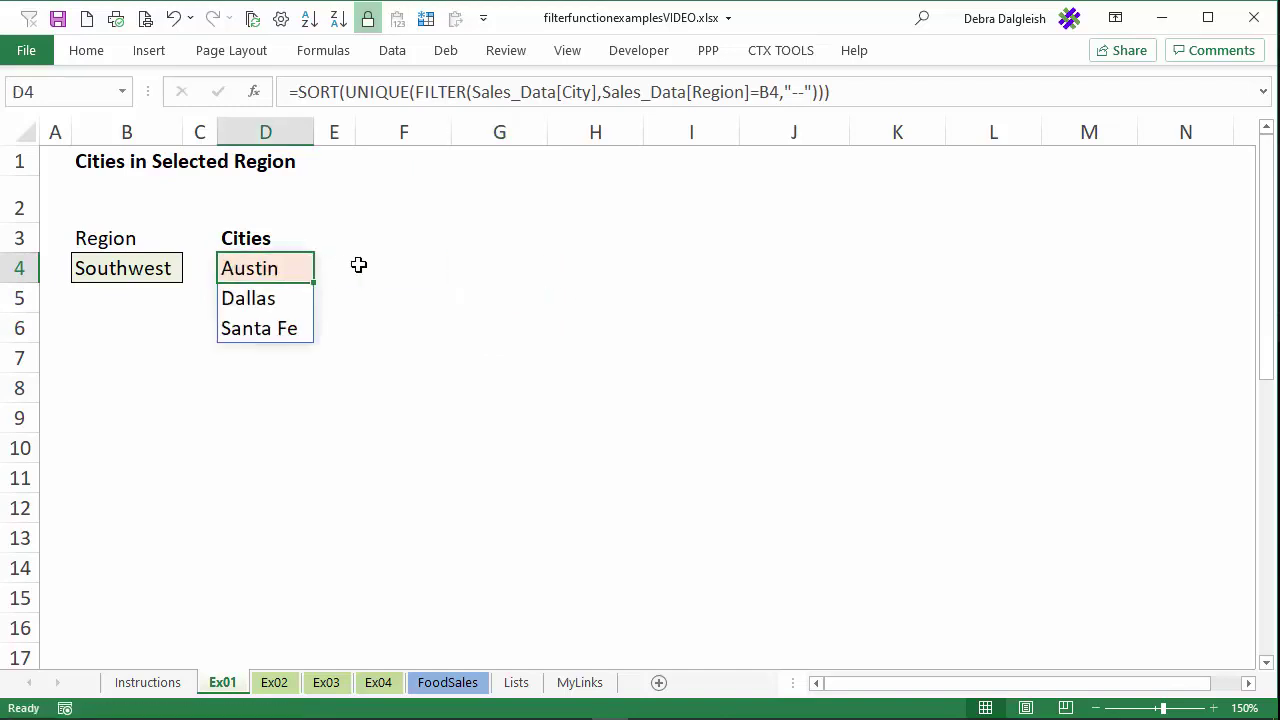
# Step: Enter "north" as the region in B4
pyautogui.click(107, 268)
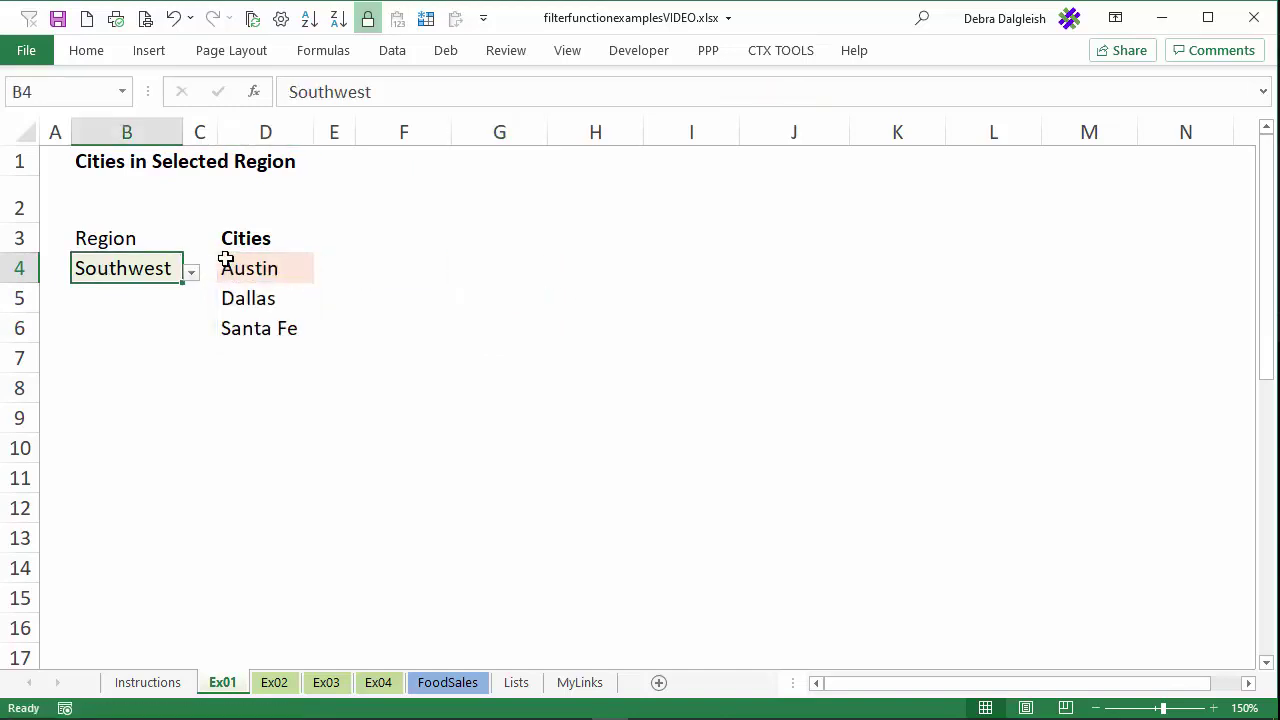
pyautogui.write('north')
pyautogui.press('Return')
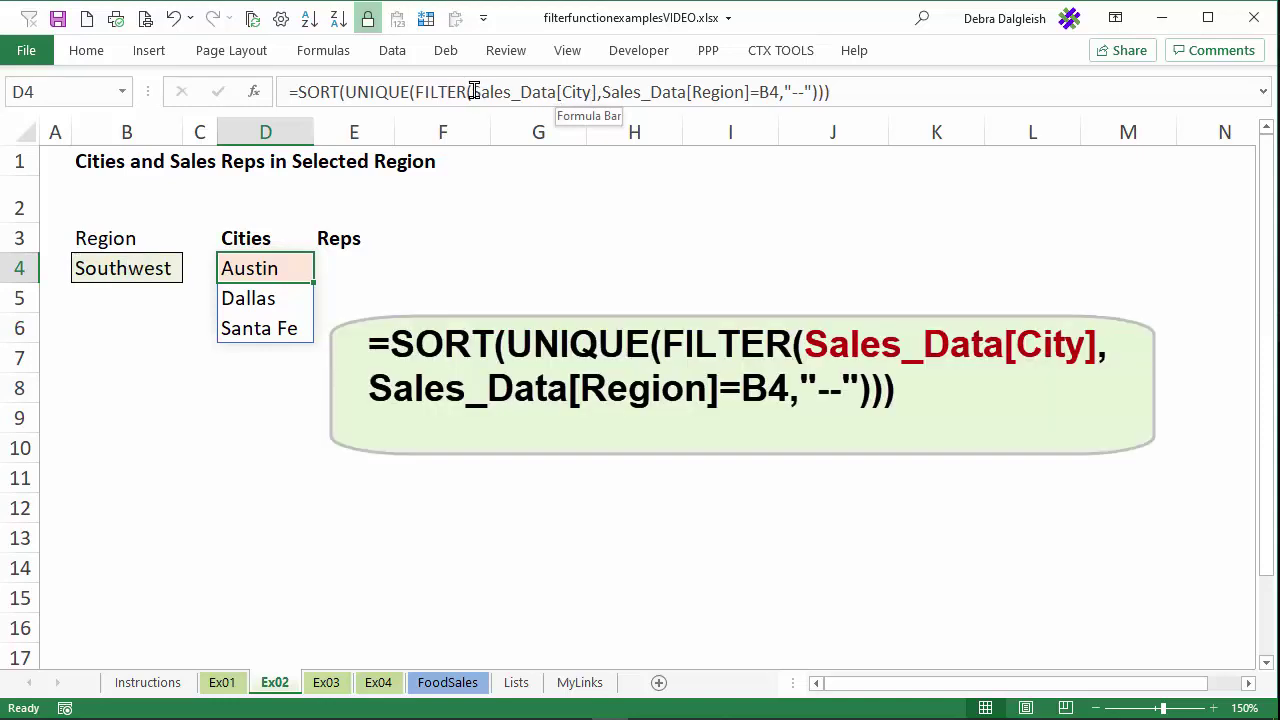
# Step: On Ex02, change the FILTER array in D4 to the City through NameL columns of the FoodSales table
pyautogui.moveTo(470, 91); pyautogui.dragTo(597, 91)
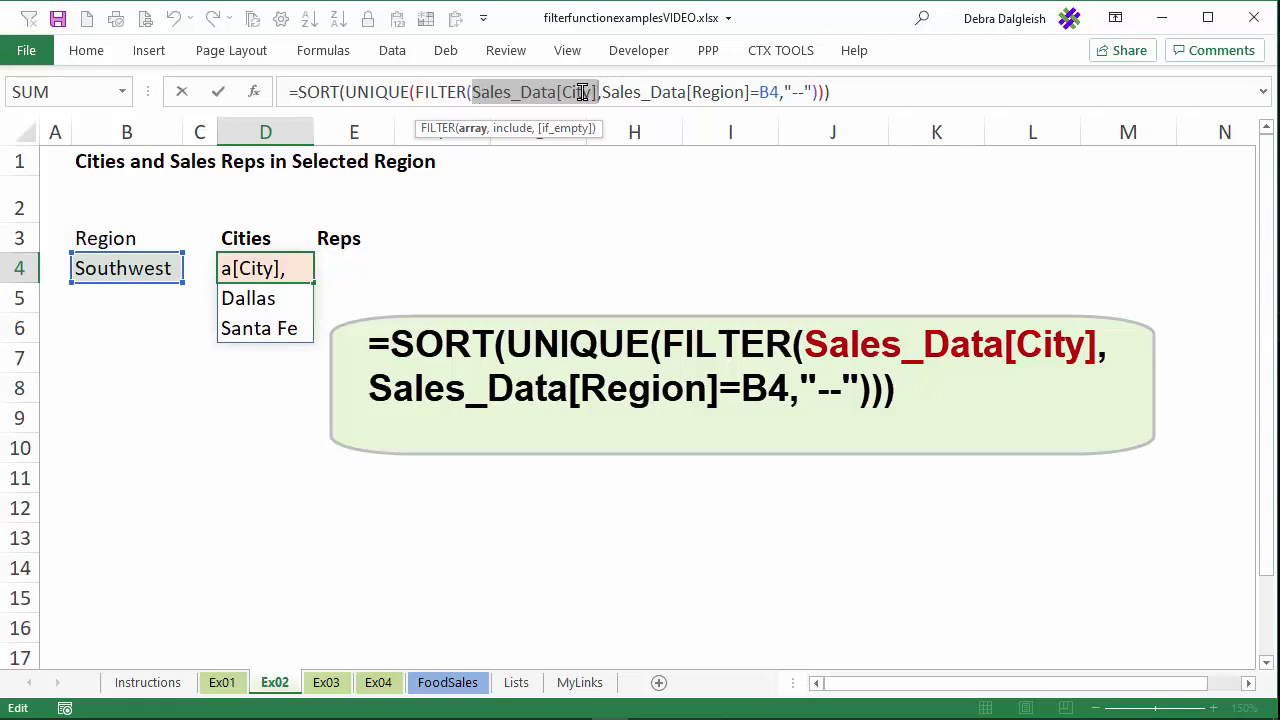
pyautogui.click(450, 682)
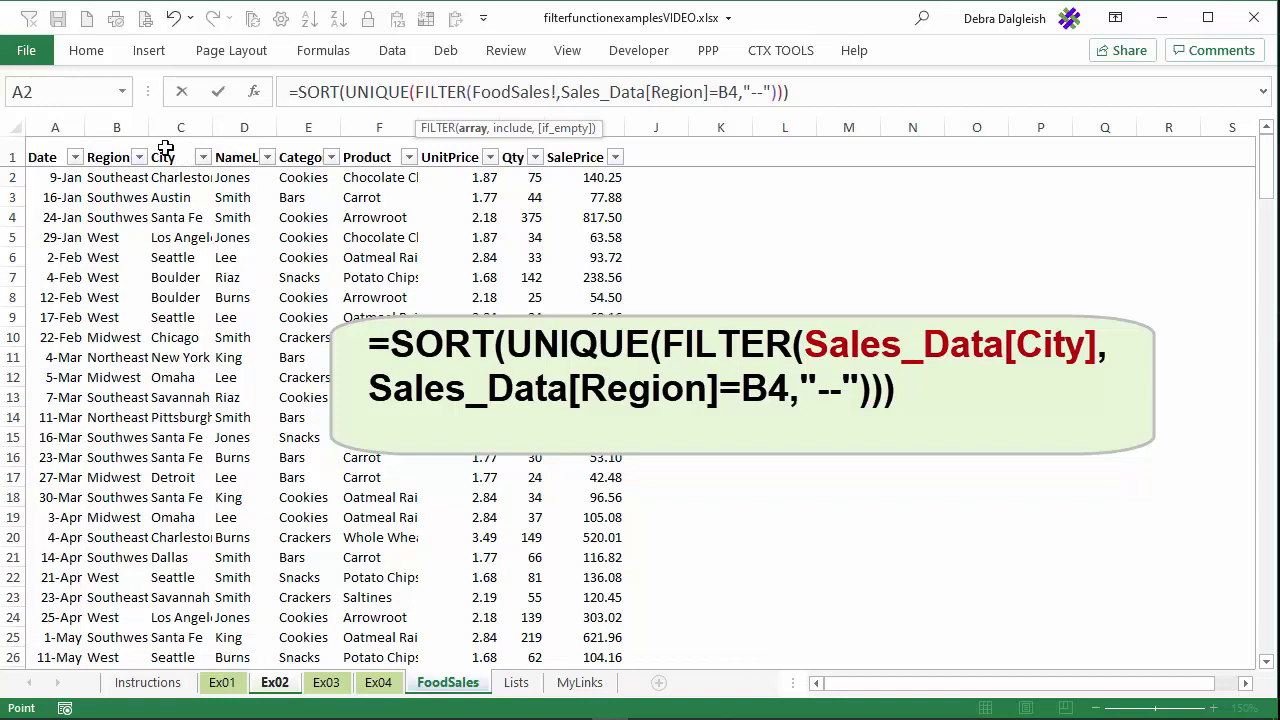
pyautogui.moveTo(181, 135); pyautogui.dragTo(244, 135)
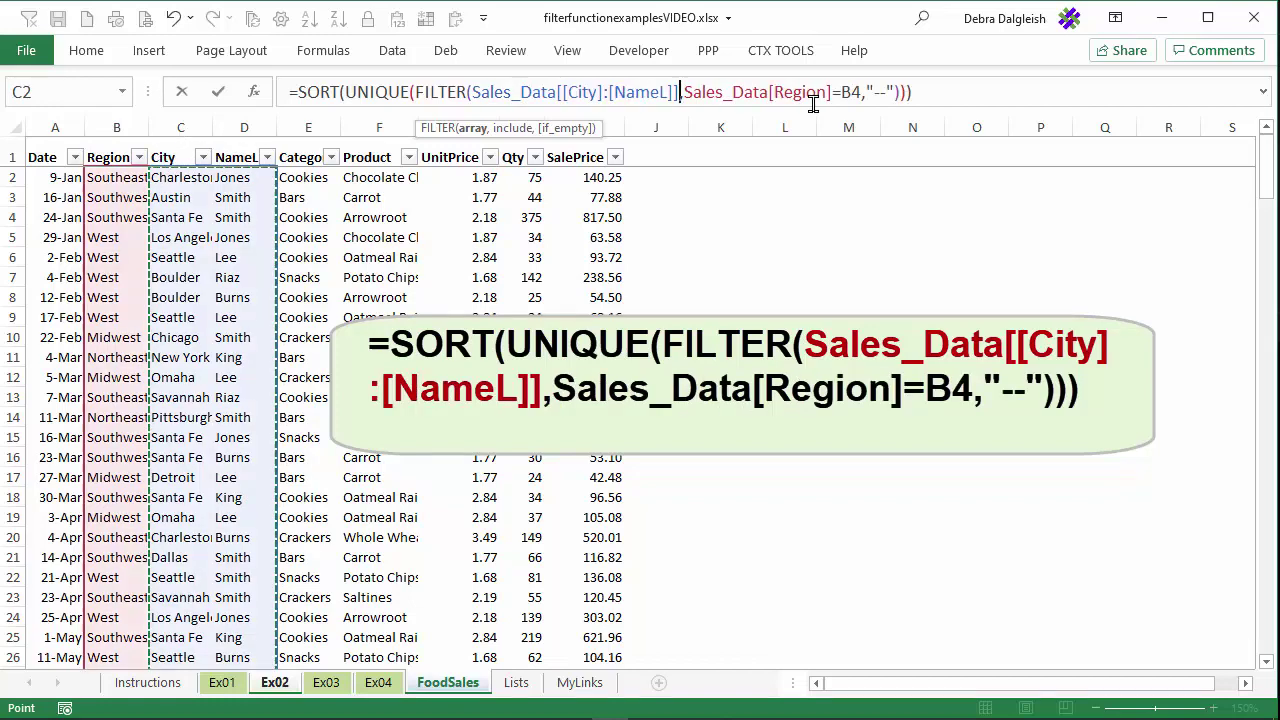
pyautogui.press('Return')
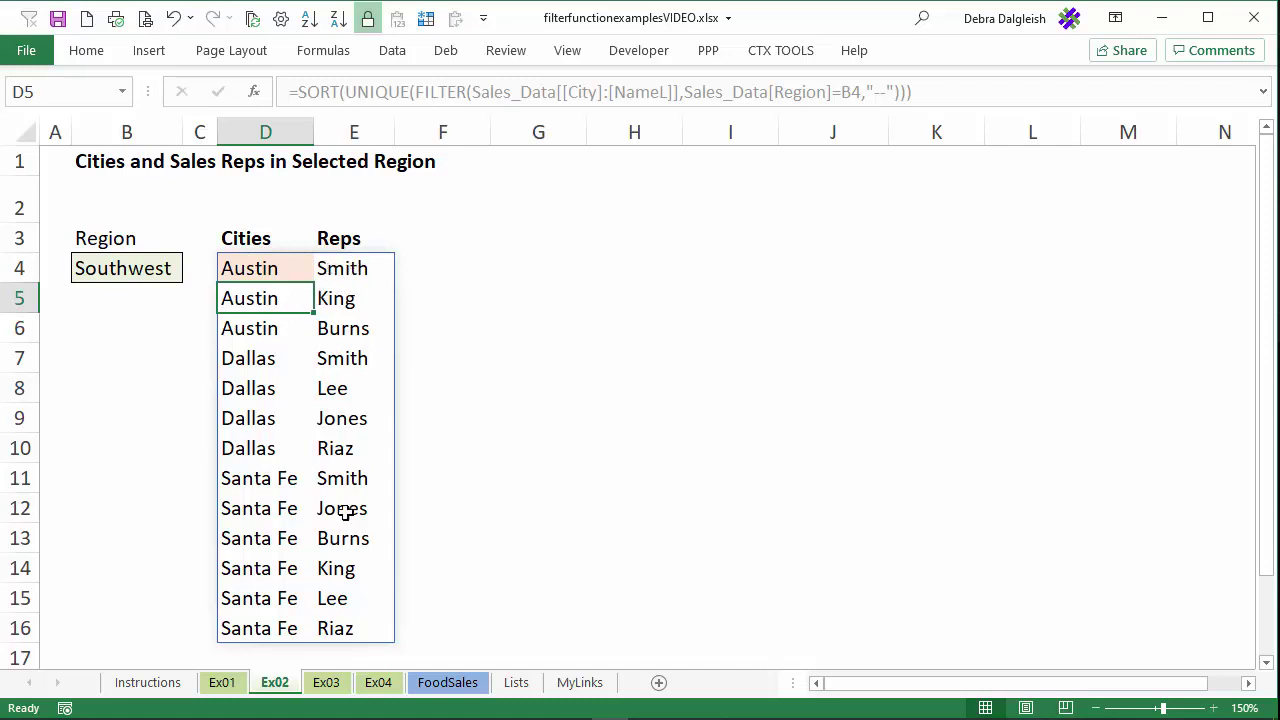
# Step: Give the SORT function in D4 a sort_index of 2 and an ascending sort_order of 1 to sort by reps
pyautogui.click(255, 265)
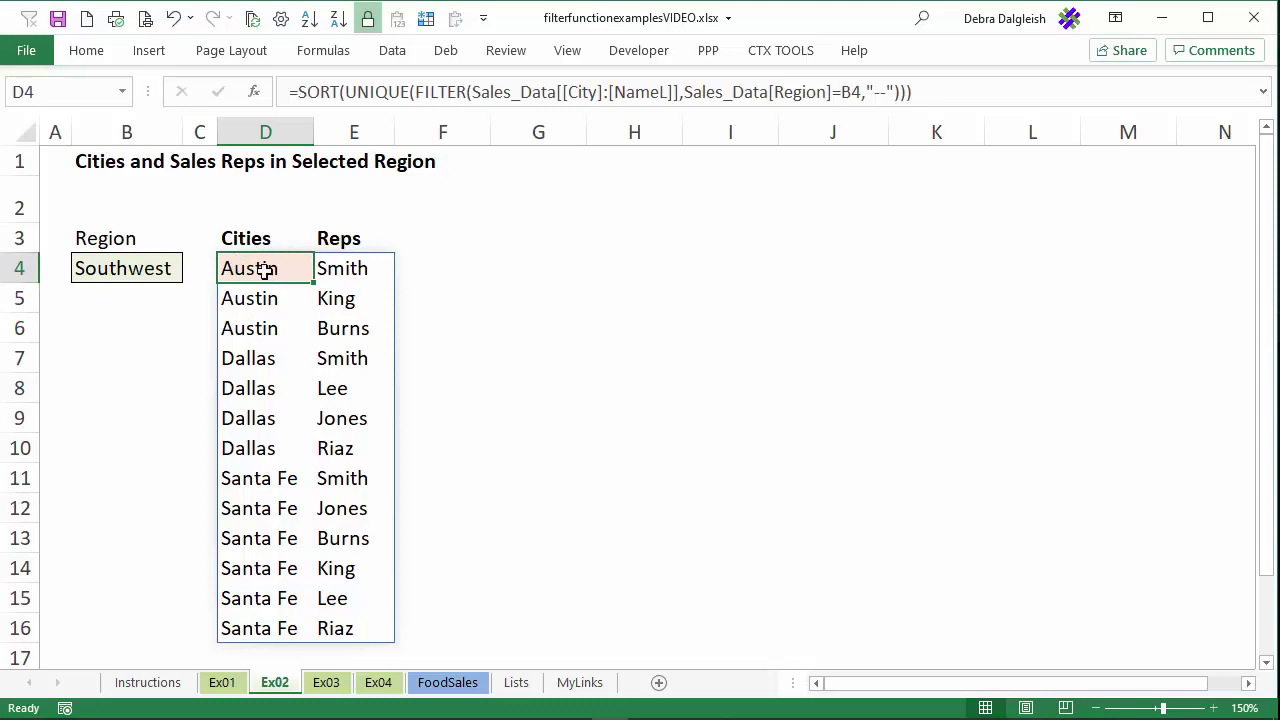
pyautogui.click(292, 92)
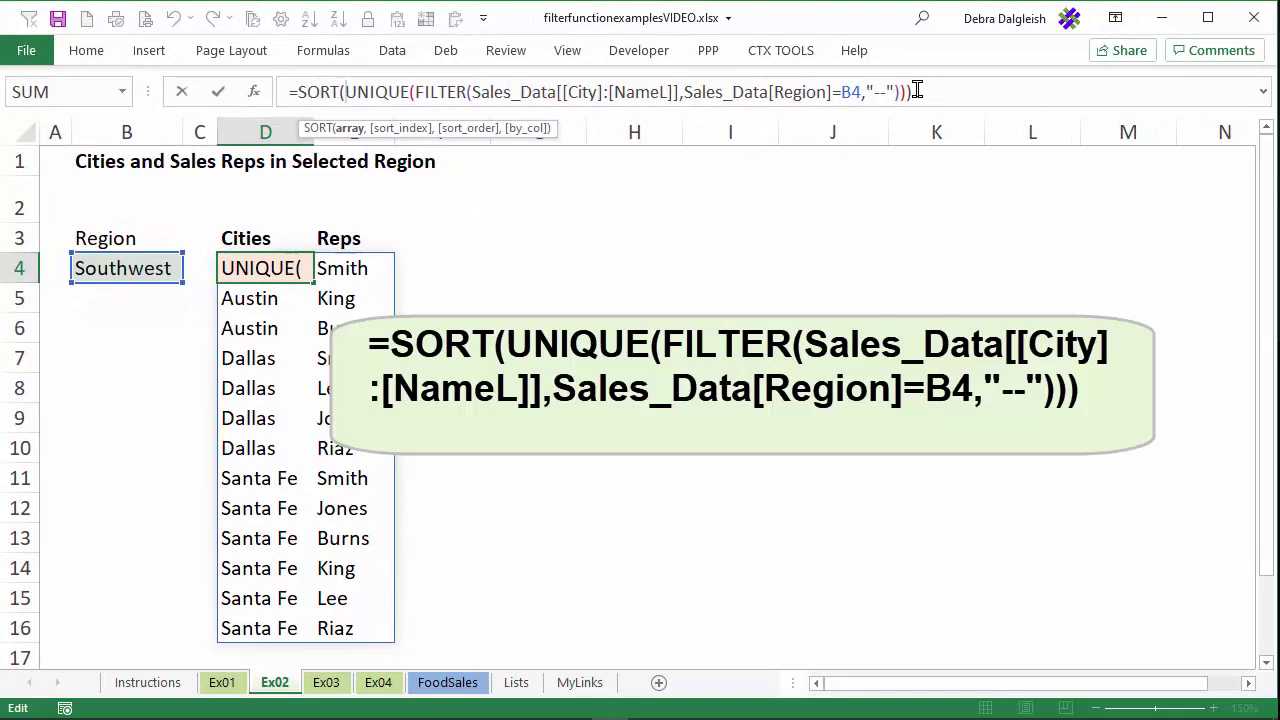
pyautogui.click(915, 89)
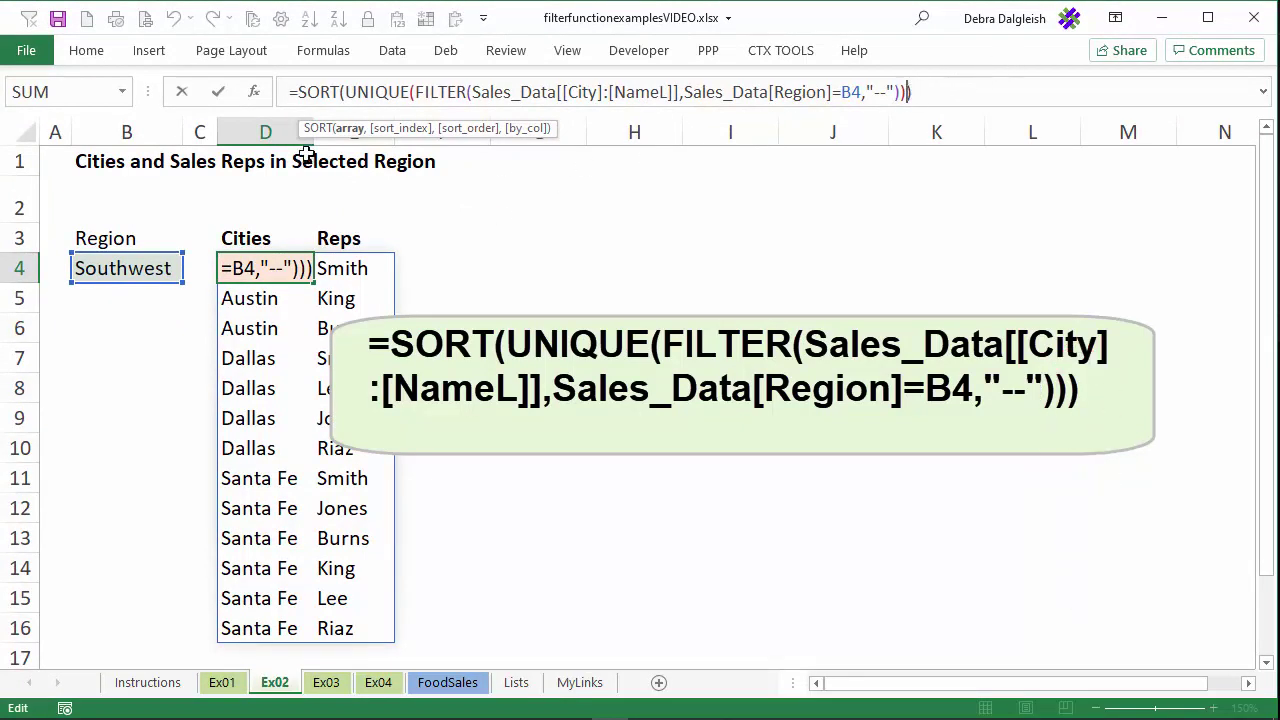
pyautogui.write(',')
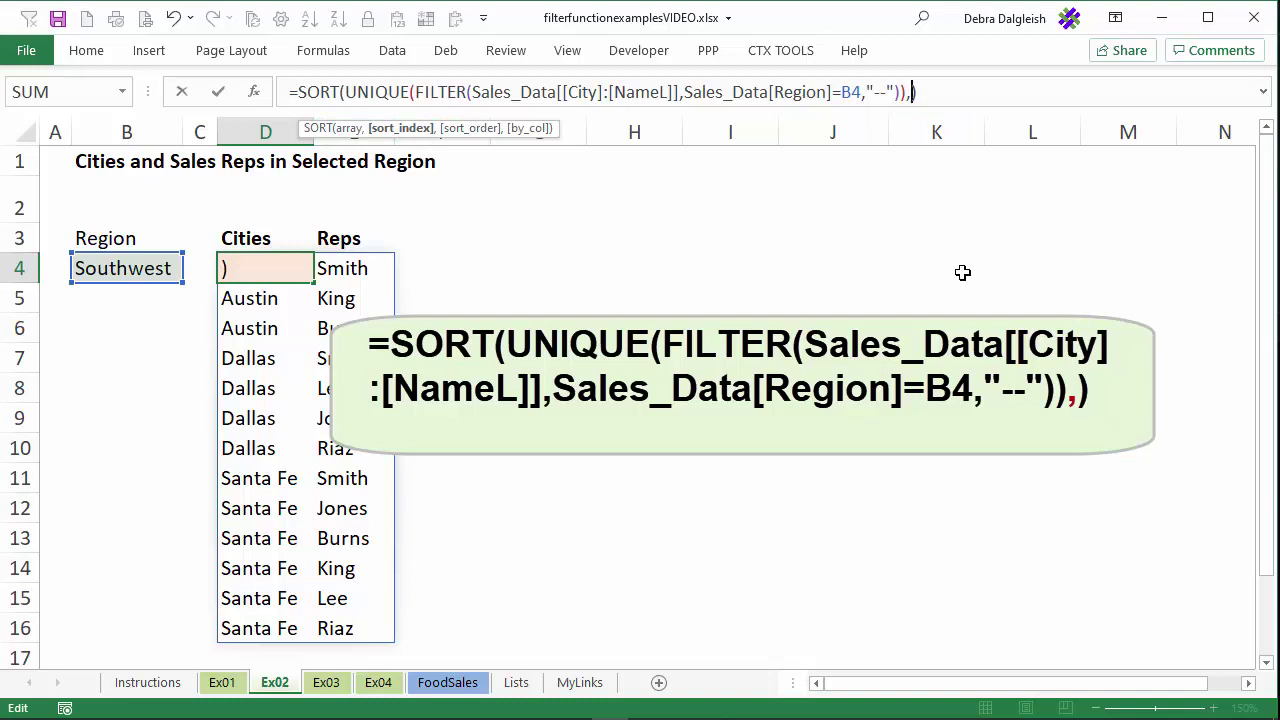
pyautogui.write('2')
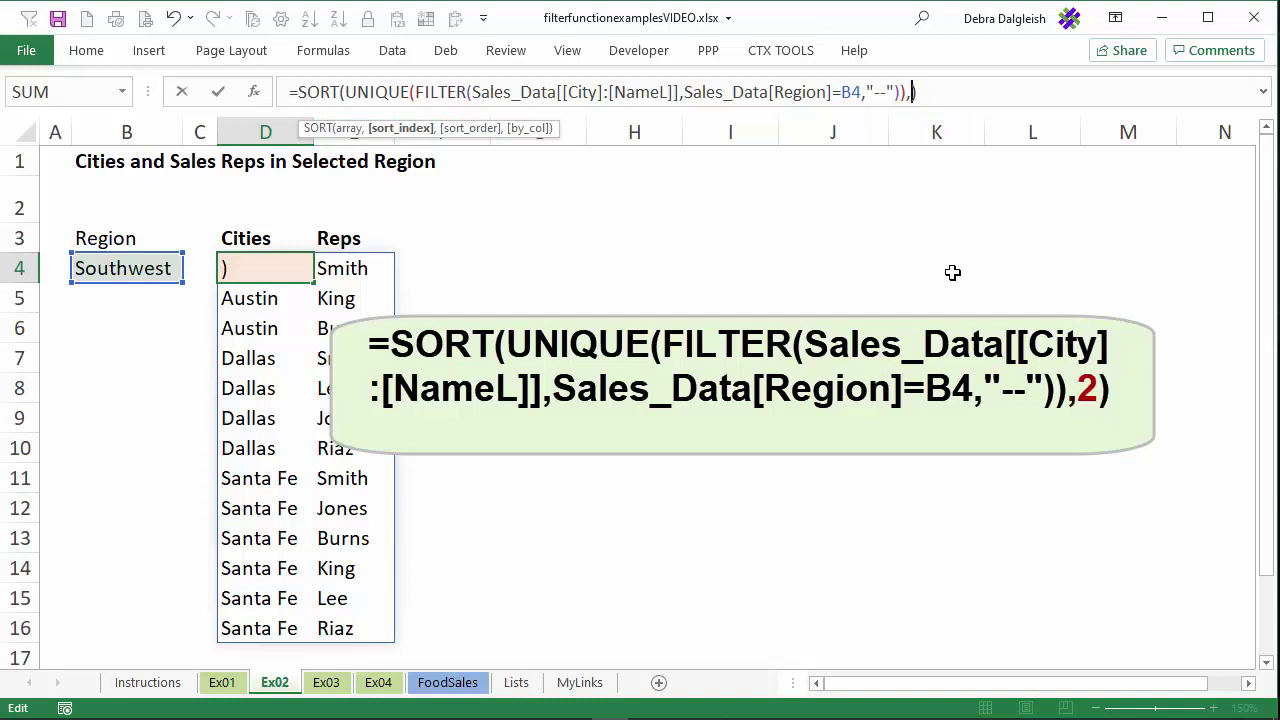
pyautogui.write(',')
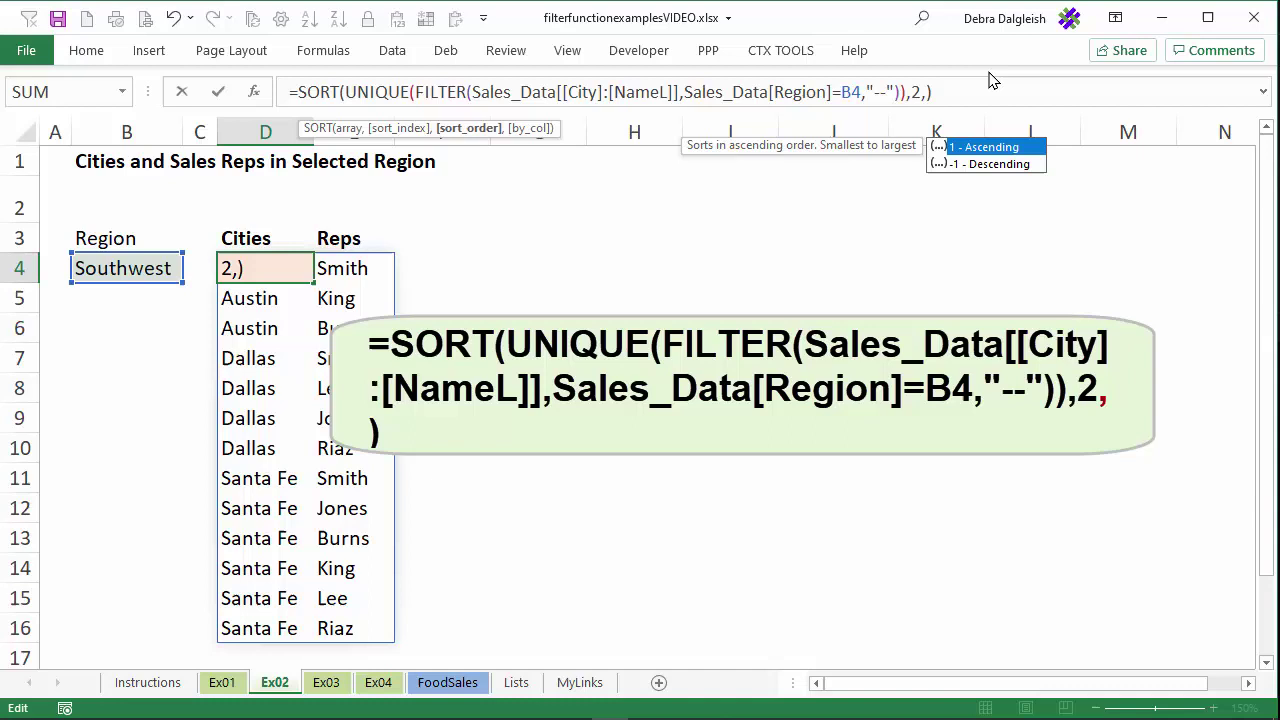
pyautogui.doubleClick(975, 150)
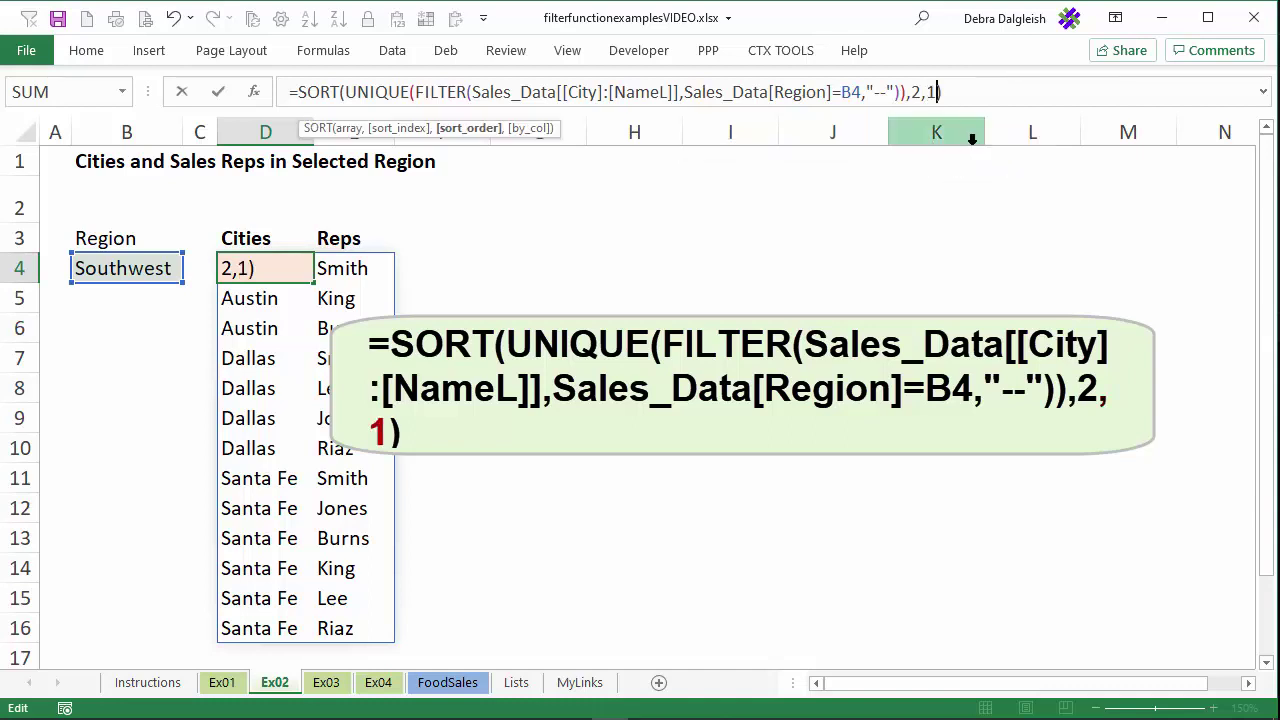
pyautogui.press('Return')
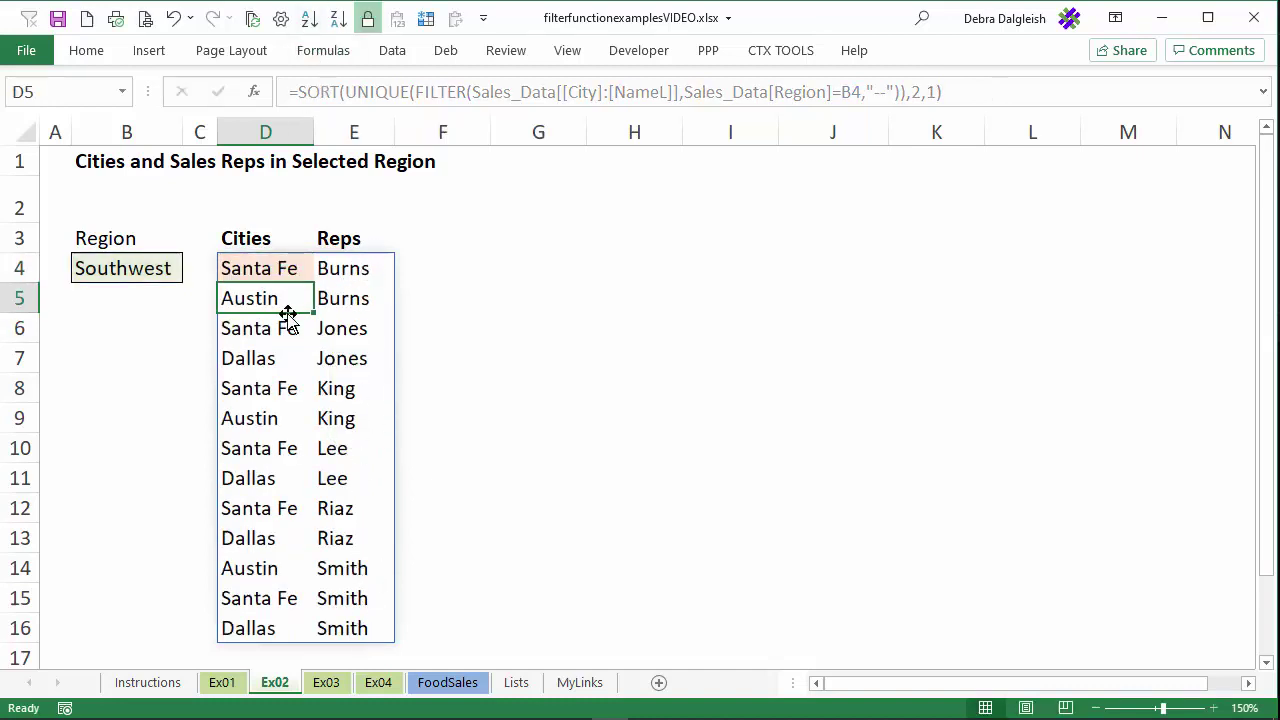
# Step: Wrap the D4 formula in a second SORT function with sort_index 1 and ascending sort_order 1 to sort by city
pyautogui.click(266, 273)
pyautogui.click(298, 91)
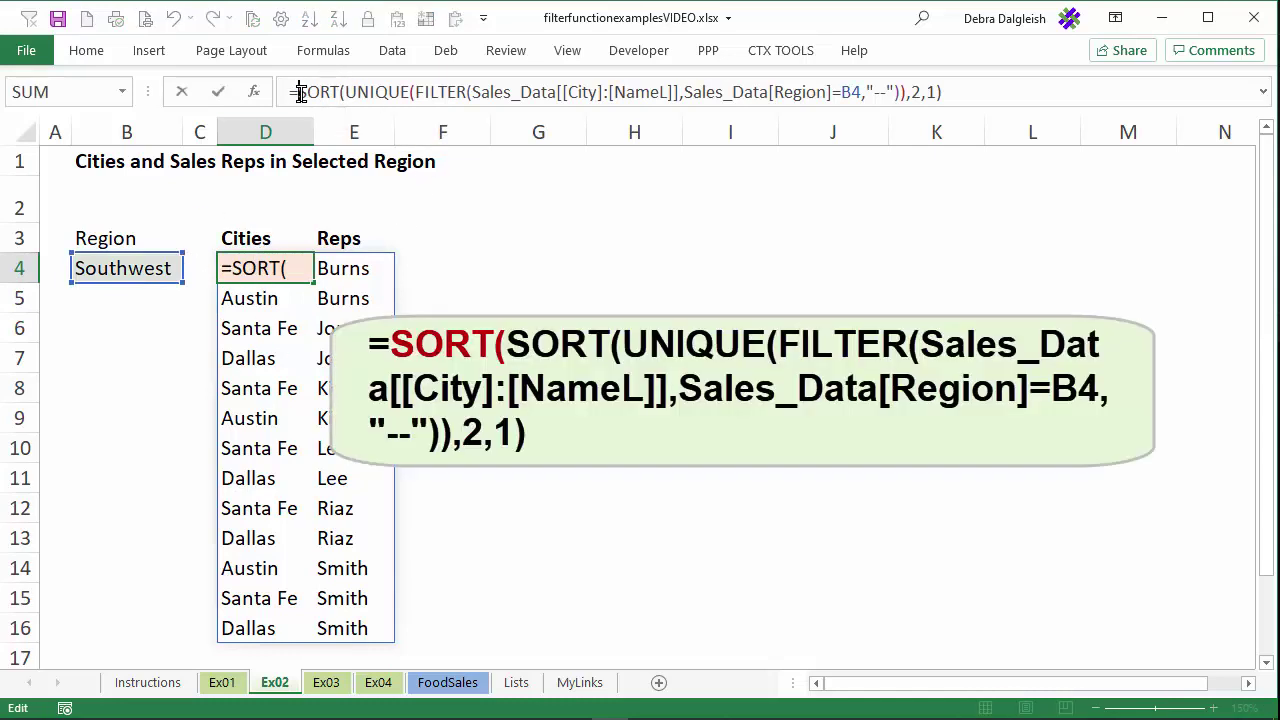
pyautogui.write('sort(')
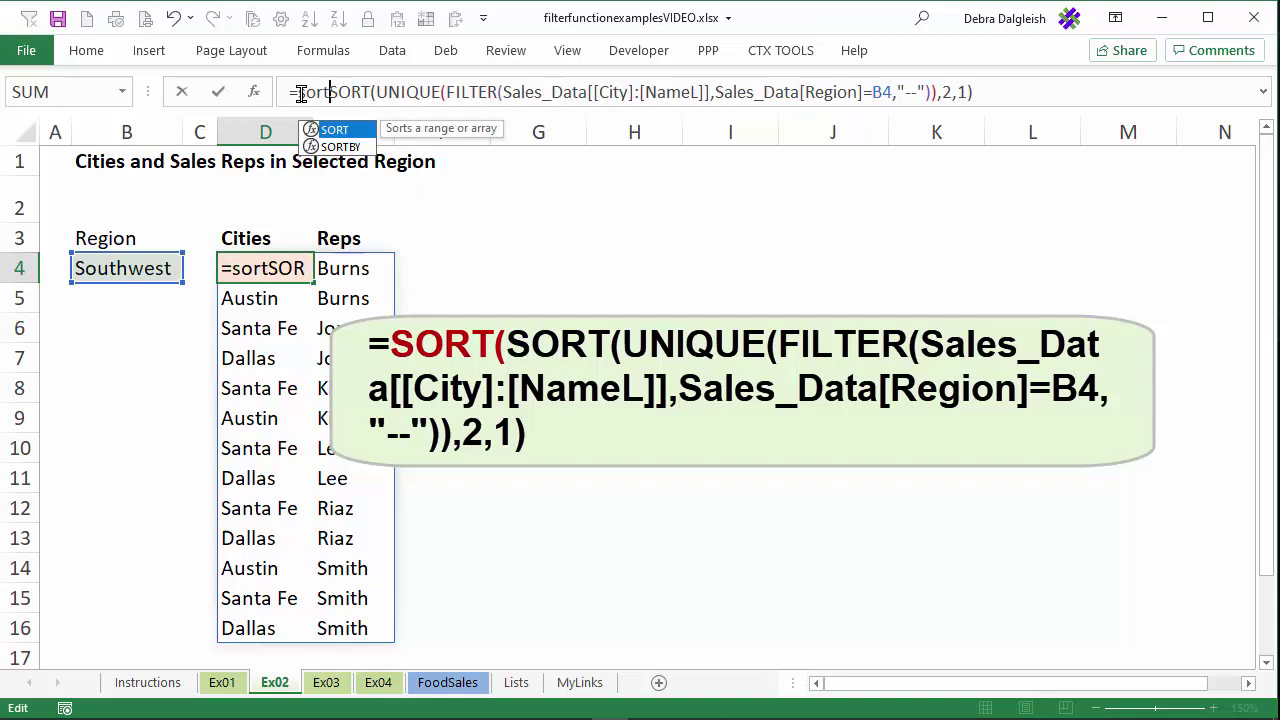
pyautogui.click(996, 91)
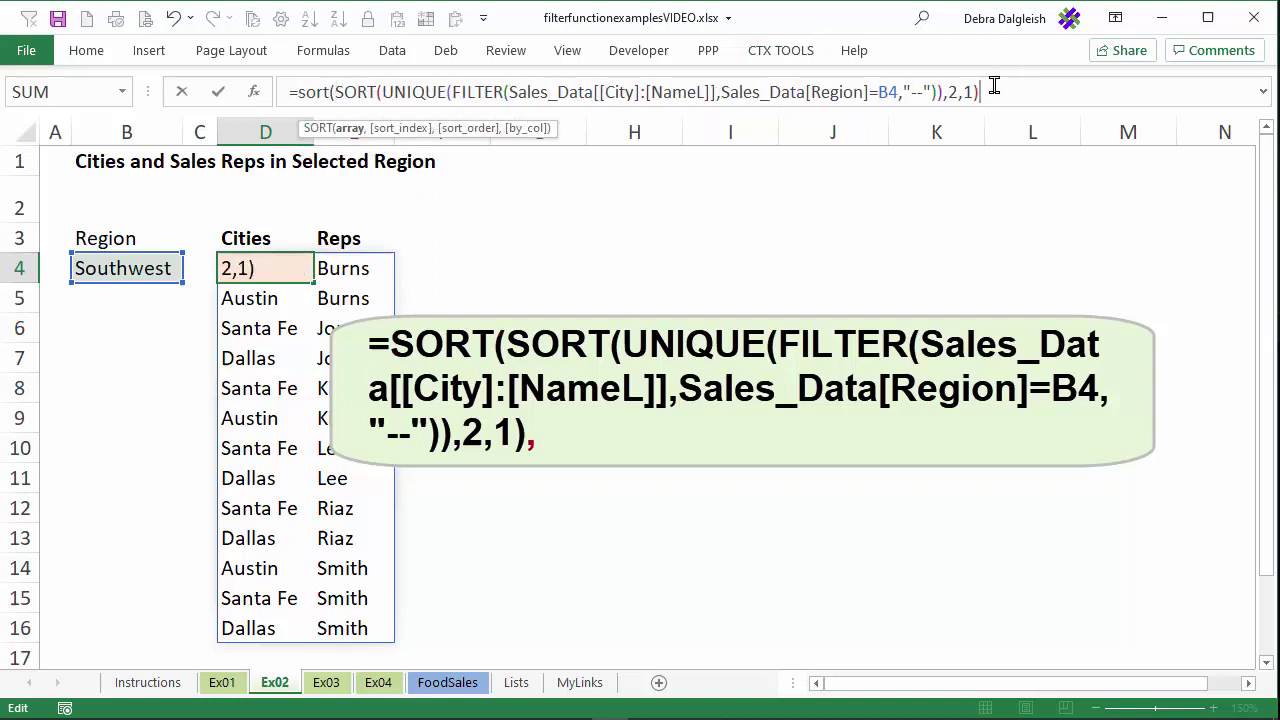
pyautogui.write(',')
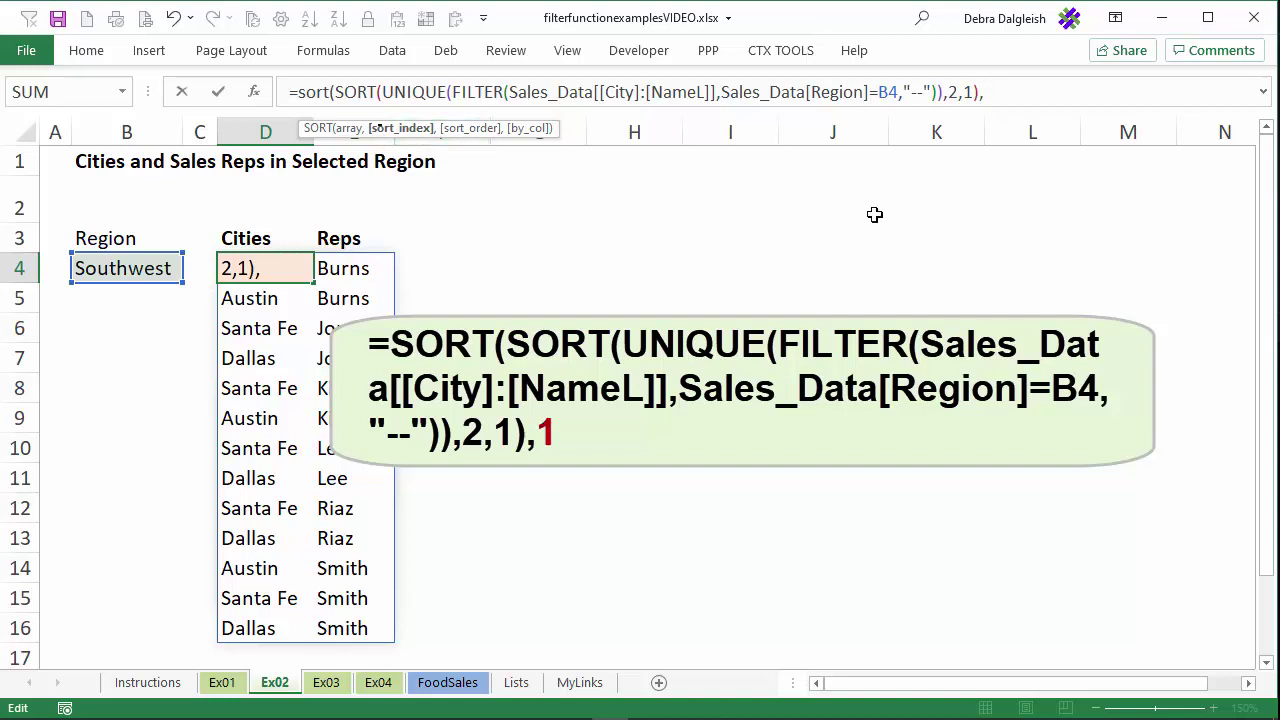
pyautogui.write('1,')
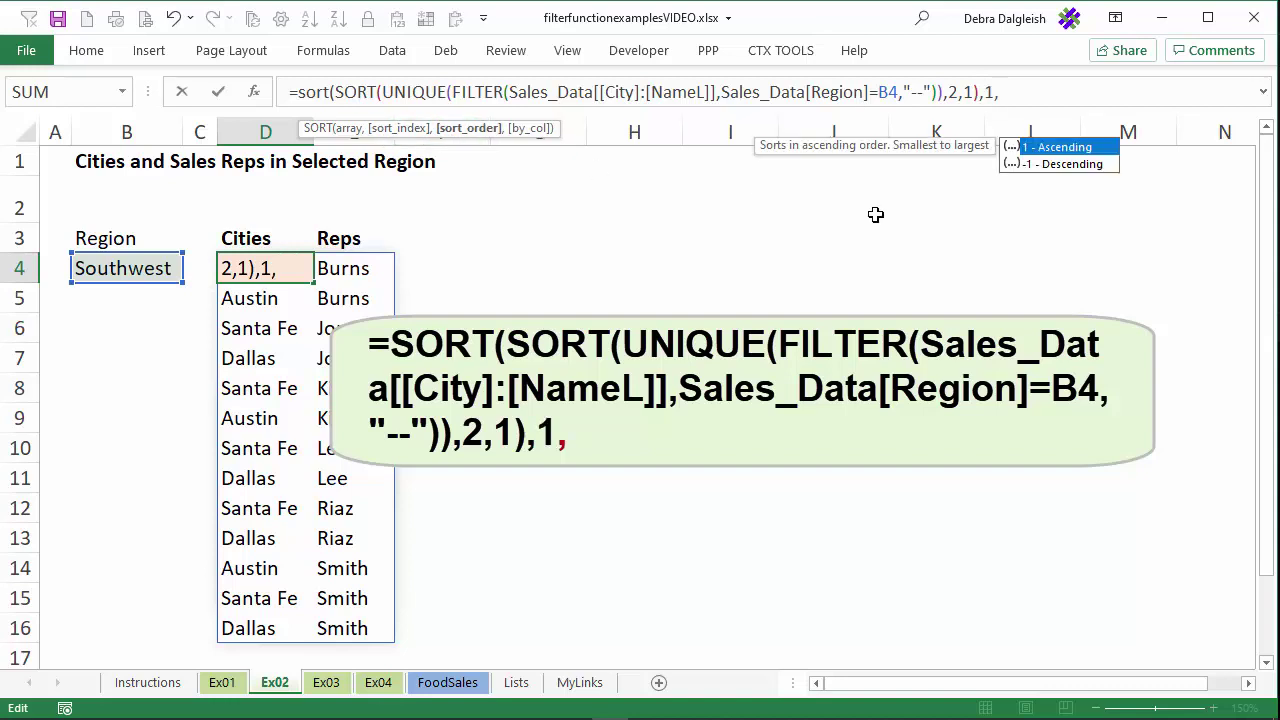
pyautogui.doubleClick(1043, 143)
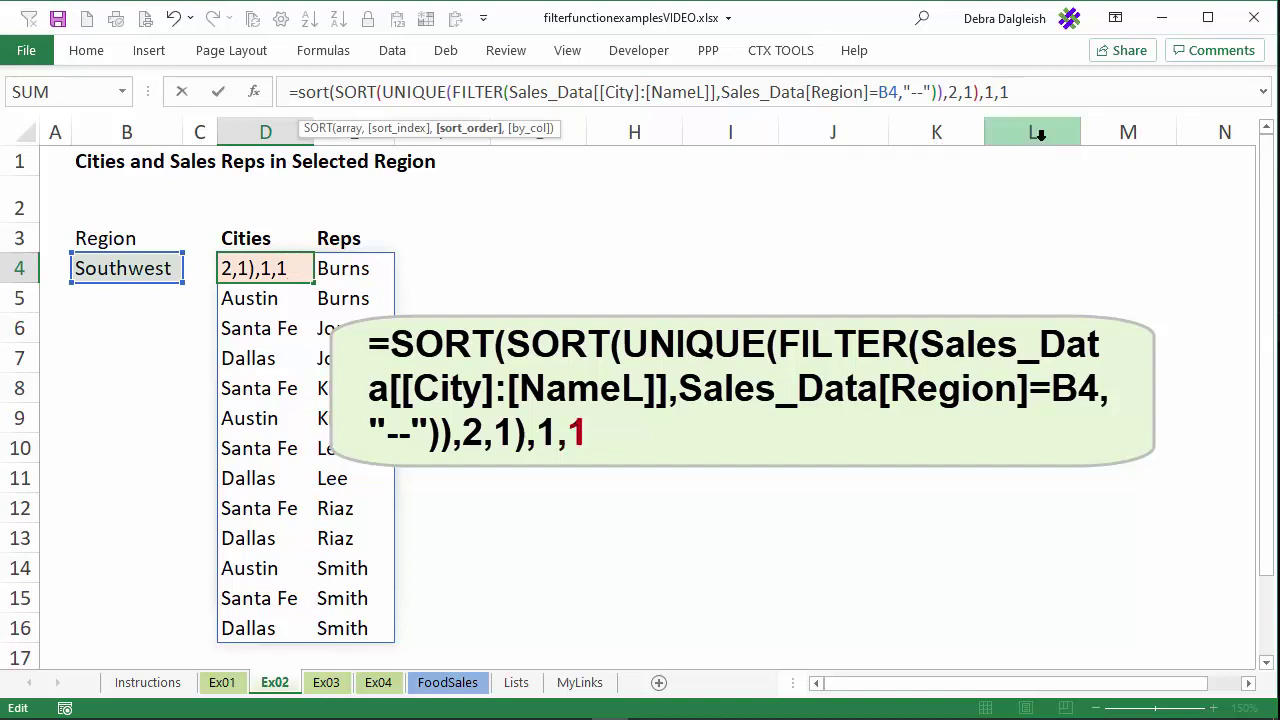
pyautogui.write(')')
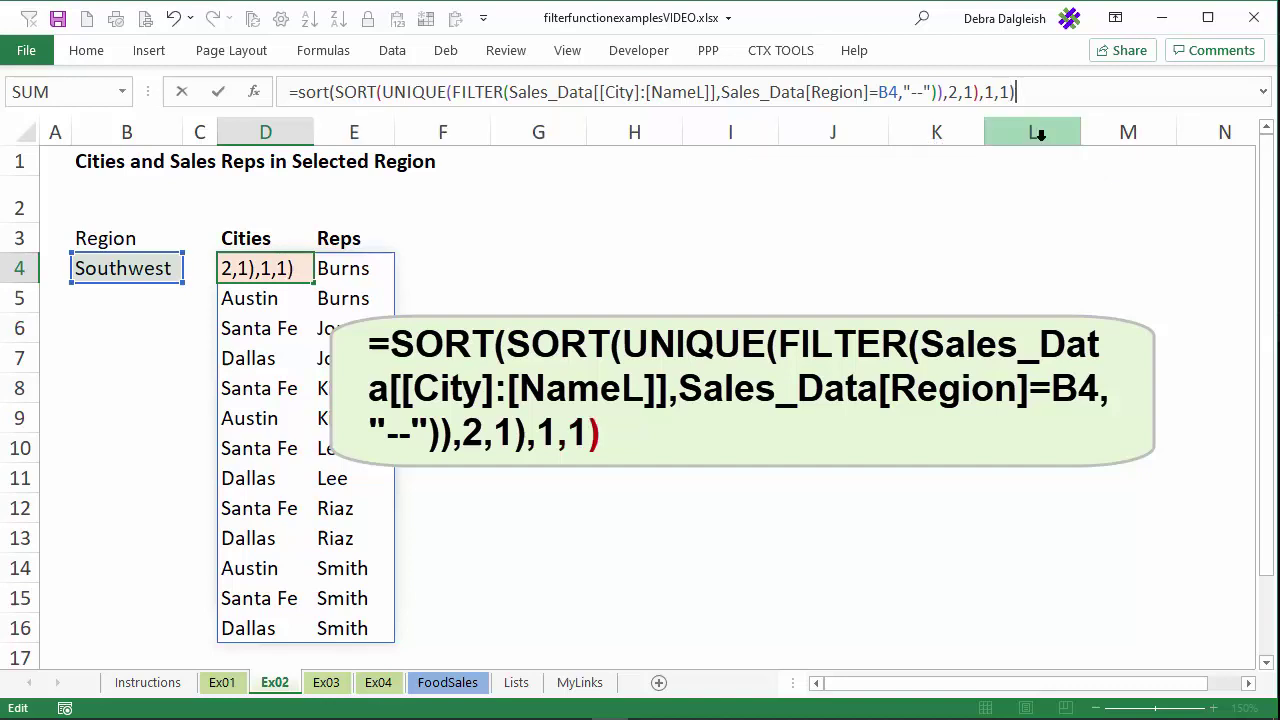
pyautogui.press('Return')
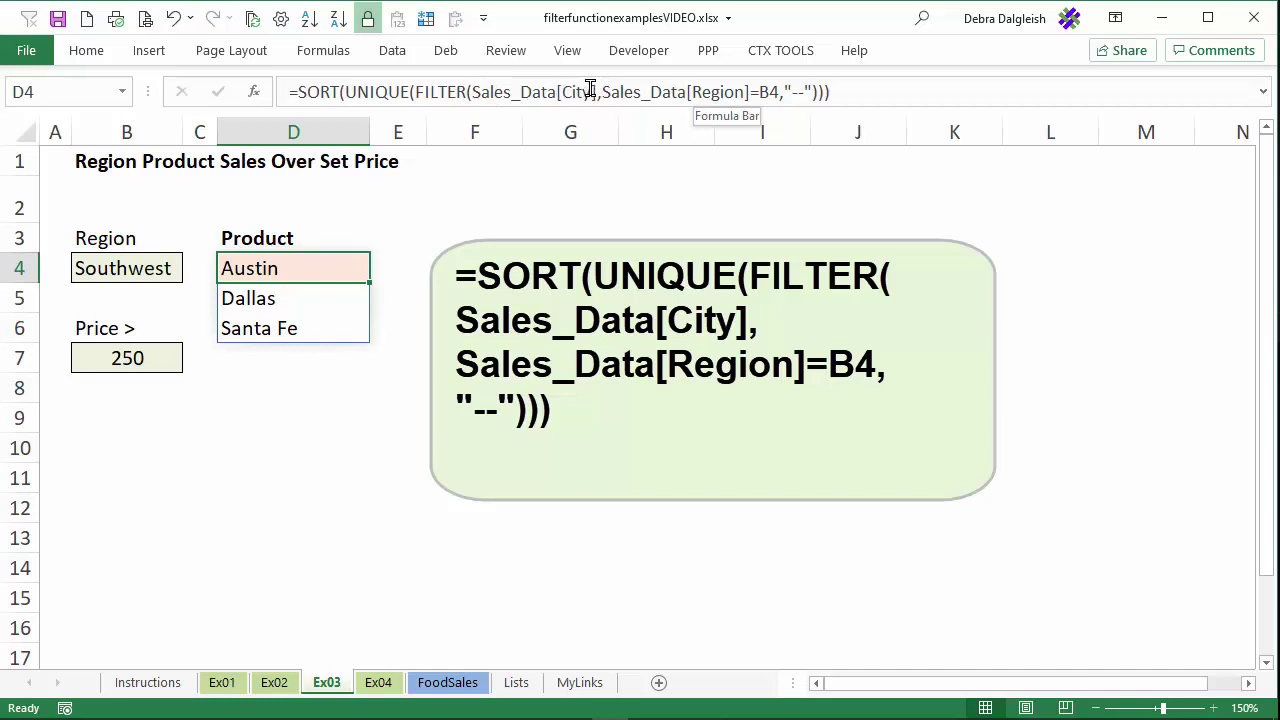
# Step: On Ex03, change the FILTER array in D4 from the City column to the Product column of the FoodSales table
pyautogui.moveTo(472, 91); pyautogui.dragTo(599, 91)
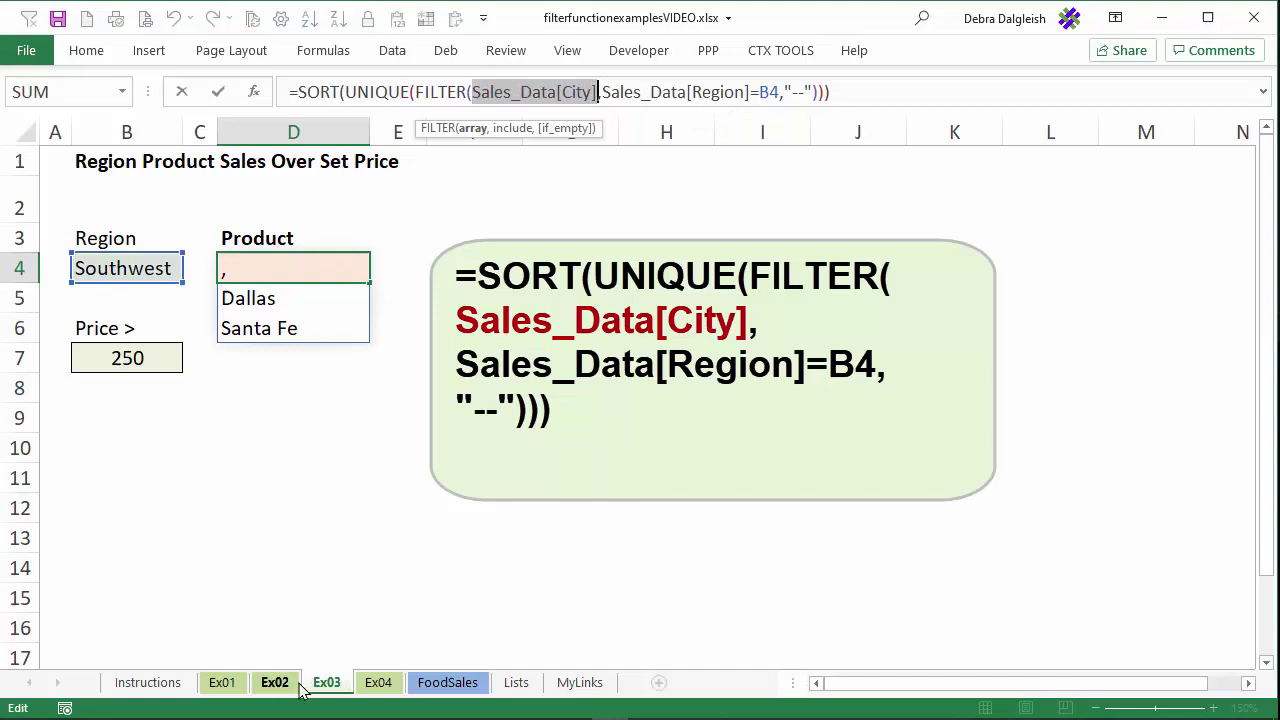
pyautogui.click(447, 682)
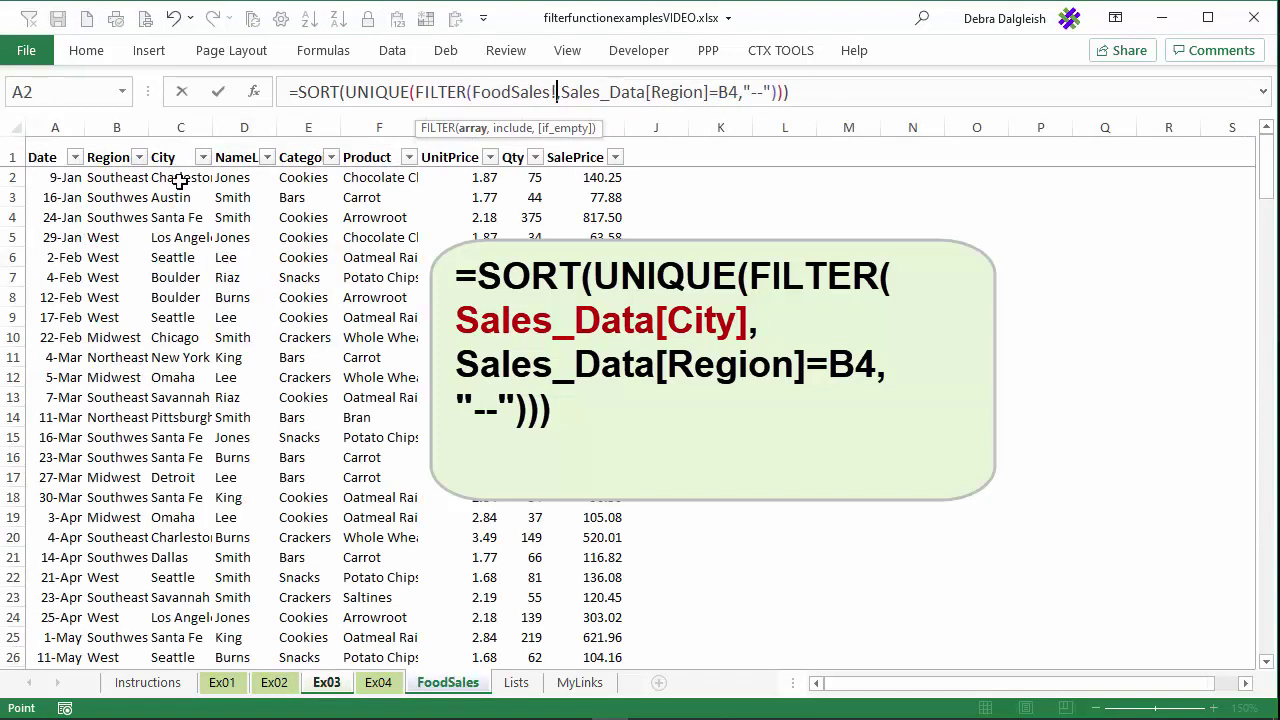
pyautogui.click(371, 137)
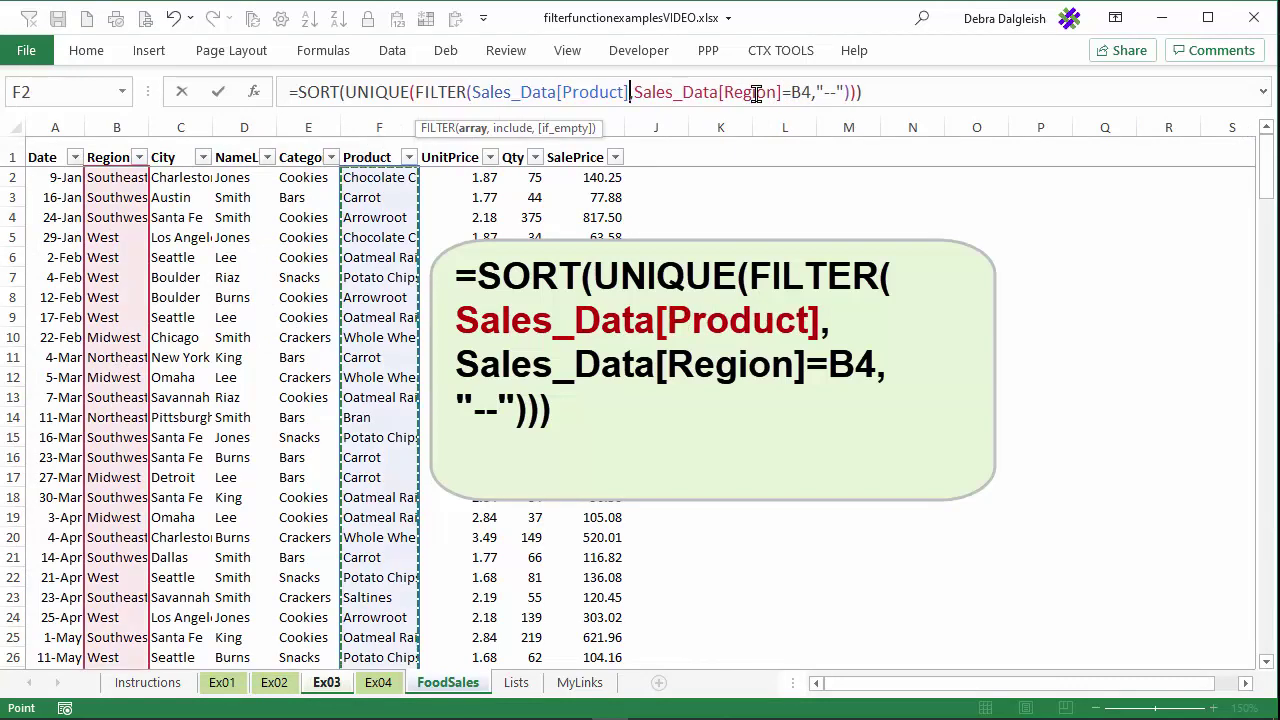
pyautogui.press('Return')
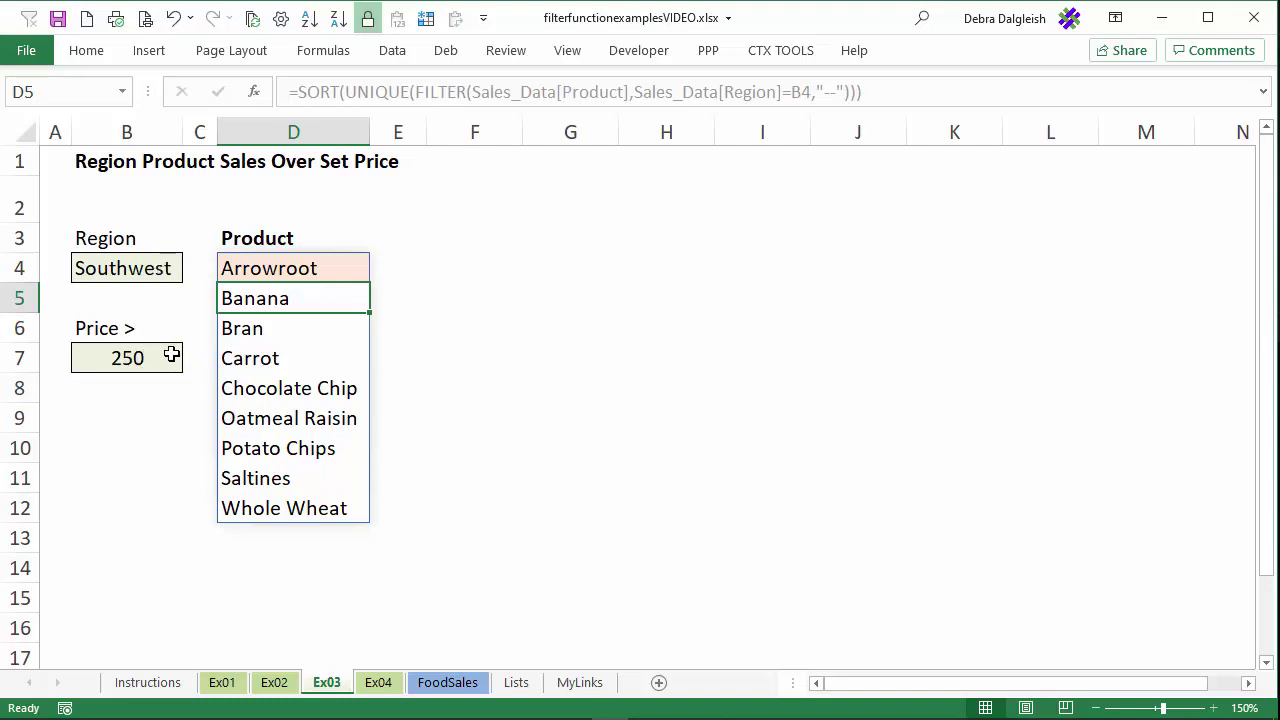
# Step: Enlarge the formula bar and enclose the Sales_Data[Region]=B4 criterion of the D4 formula in parentheses
pyautogui.click(322, 264)
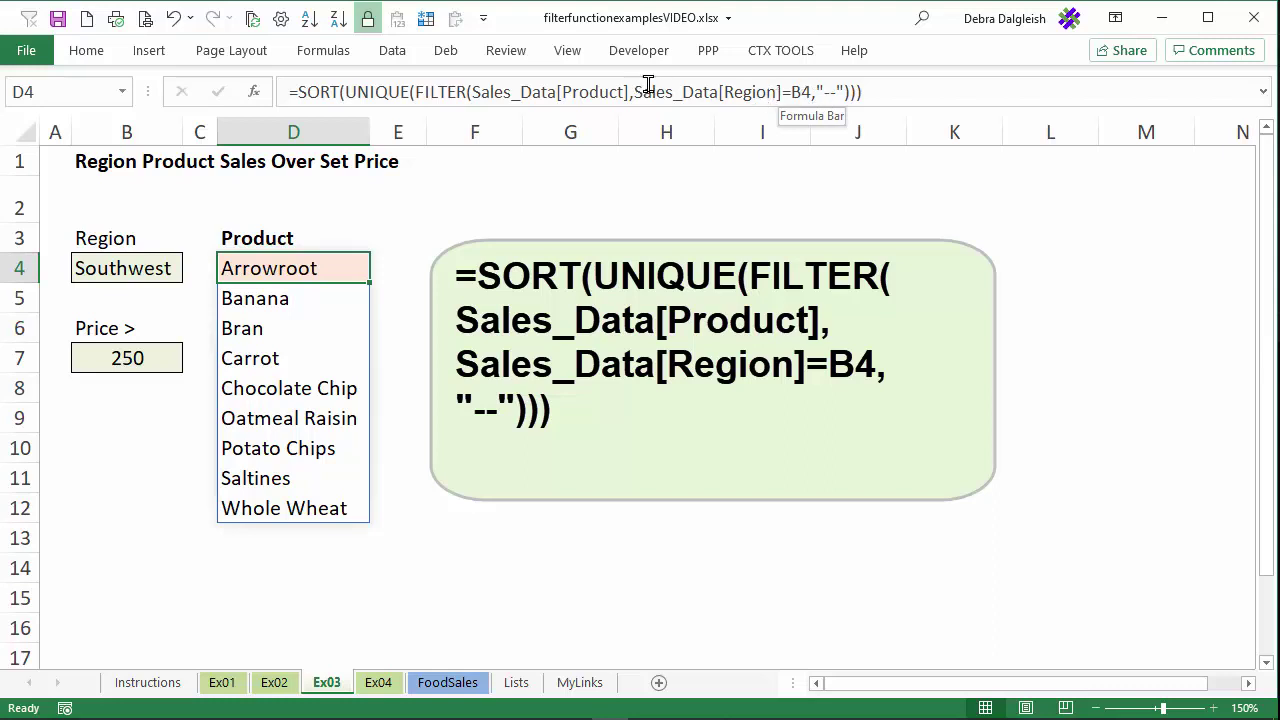
pyautogui.moveTo(676, 110); pyautogui.dragTo(666, 186)
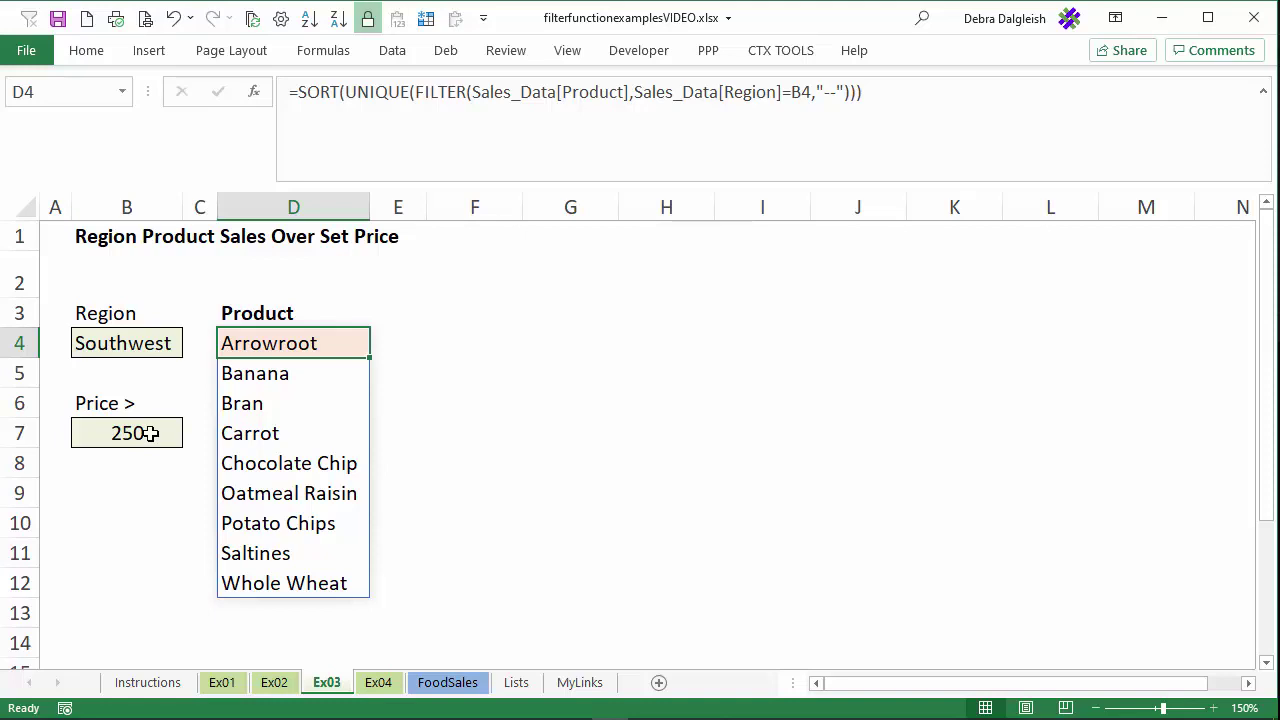
pyautogui.click(634, 93)
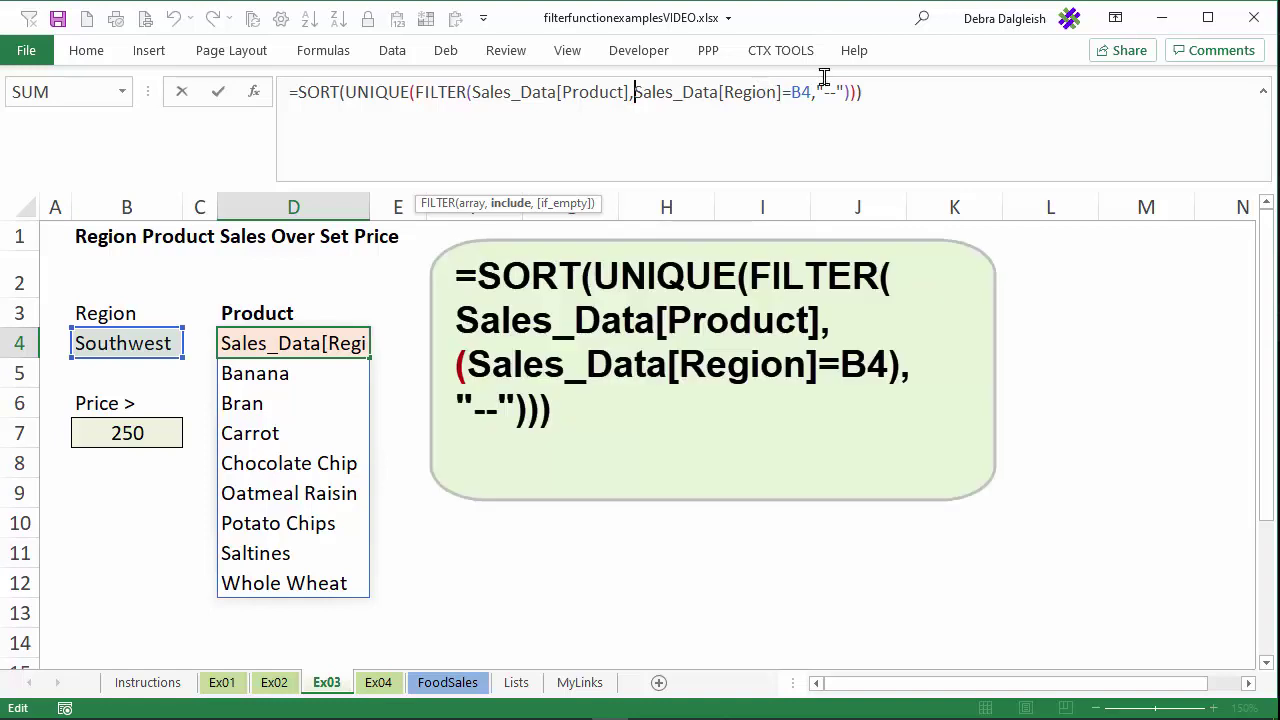
pyautogui.write('(')
pyautogui.click(815, 92)
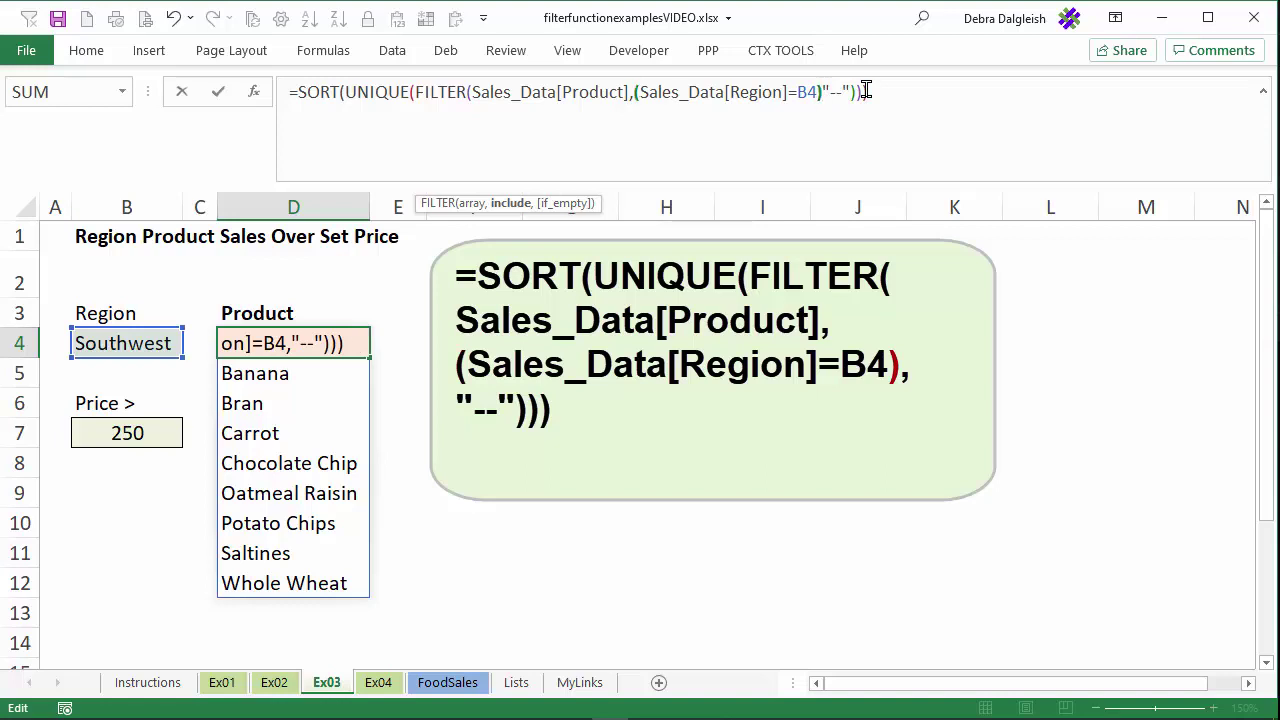
pyautogui.write(')')
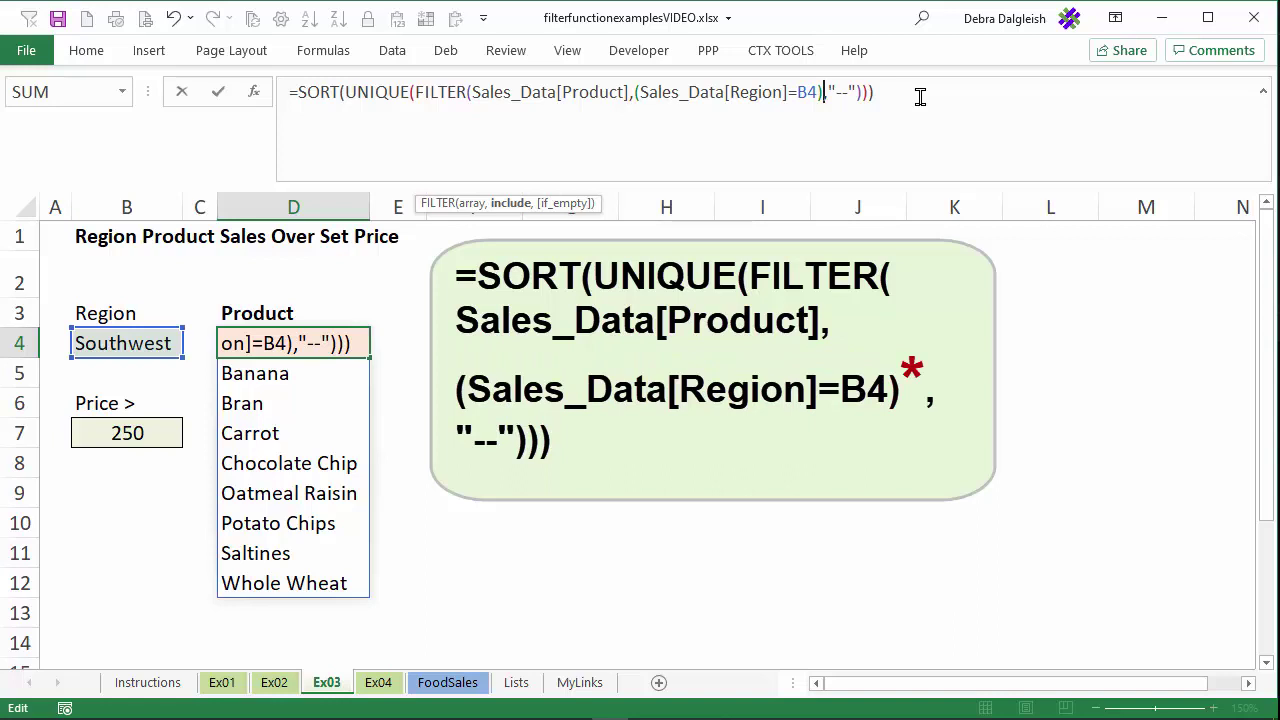
# Step: Multiply the region criterion in D4 by a second, parenthesised criterion testing the FoodSales SalePrice column as greater than B7 on Ex03
pyautogui.write('*')
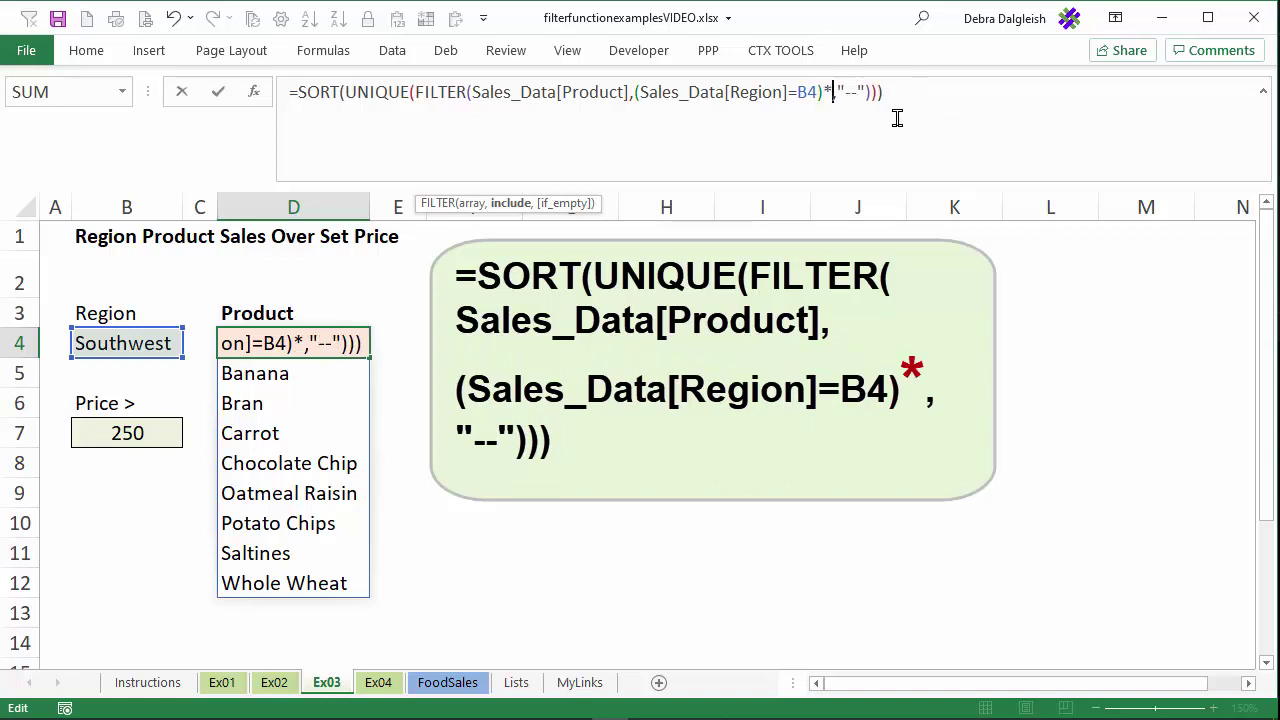
pyautogui.write('(')
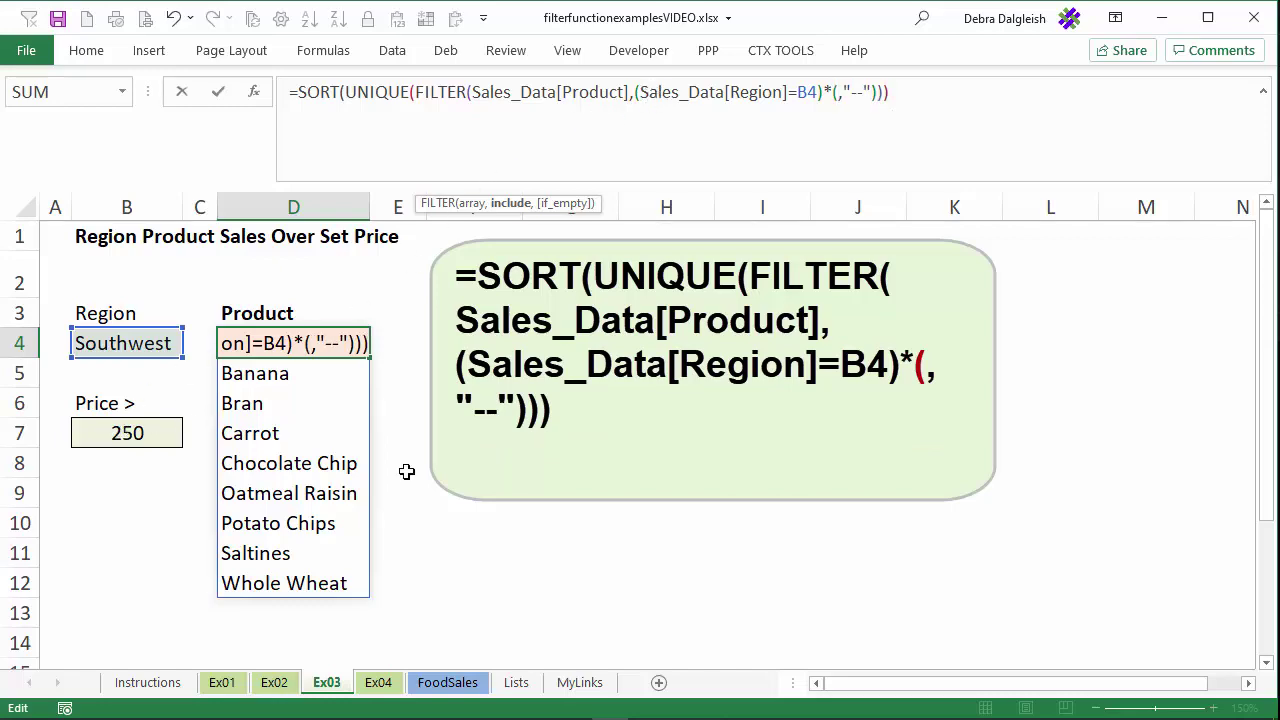
pyautogui.click(470, 682)
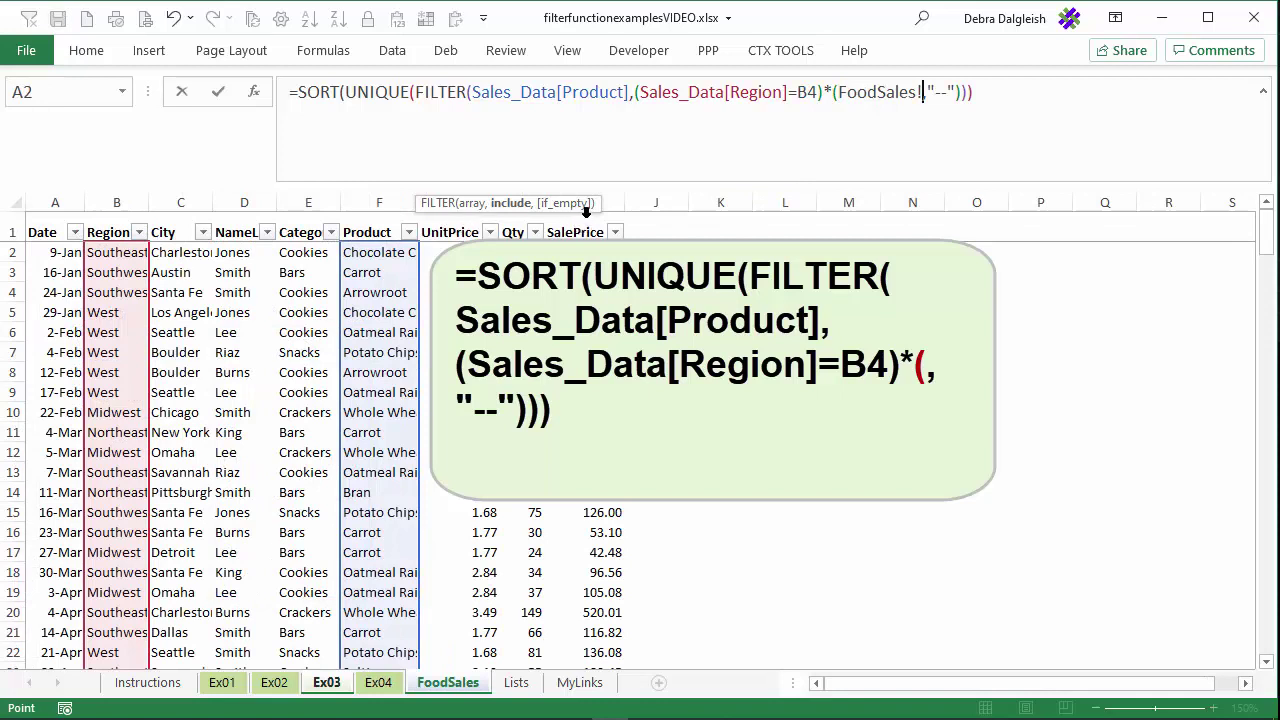
pyautogui.click(580, 227)
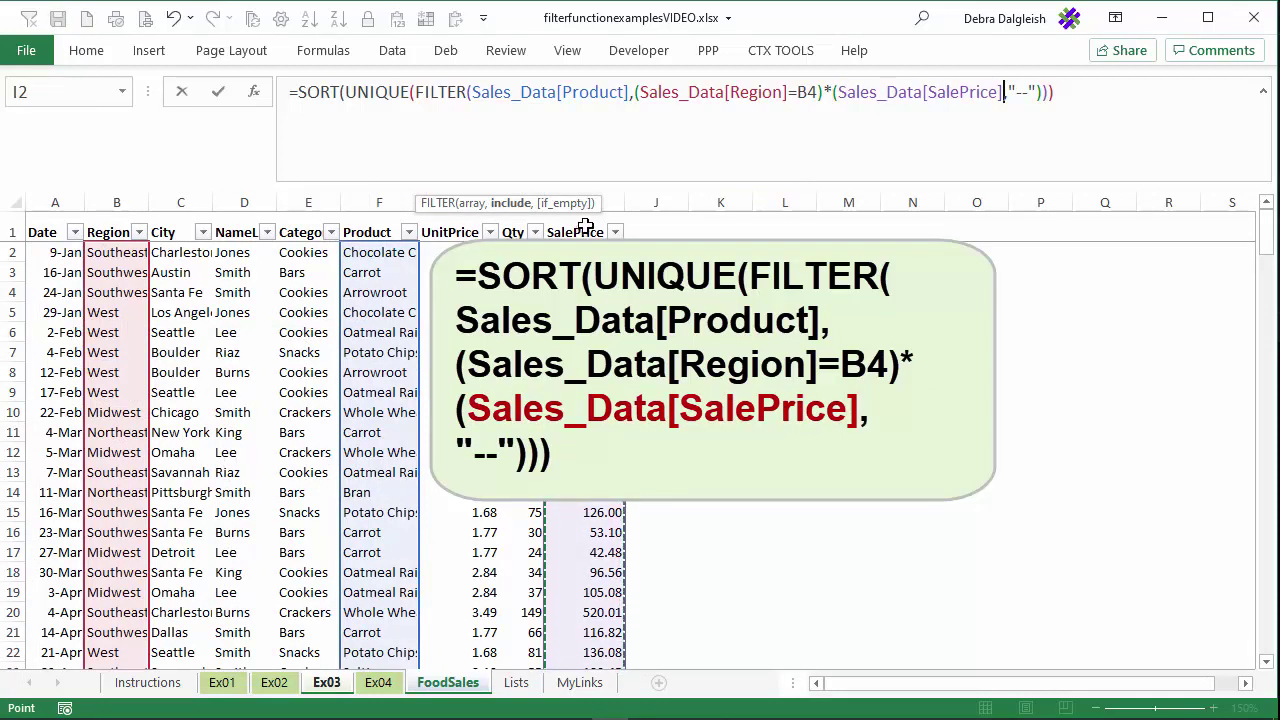
pyautogui.write('>')
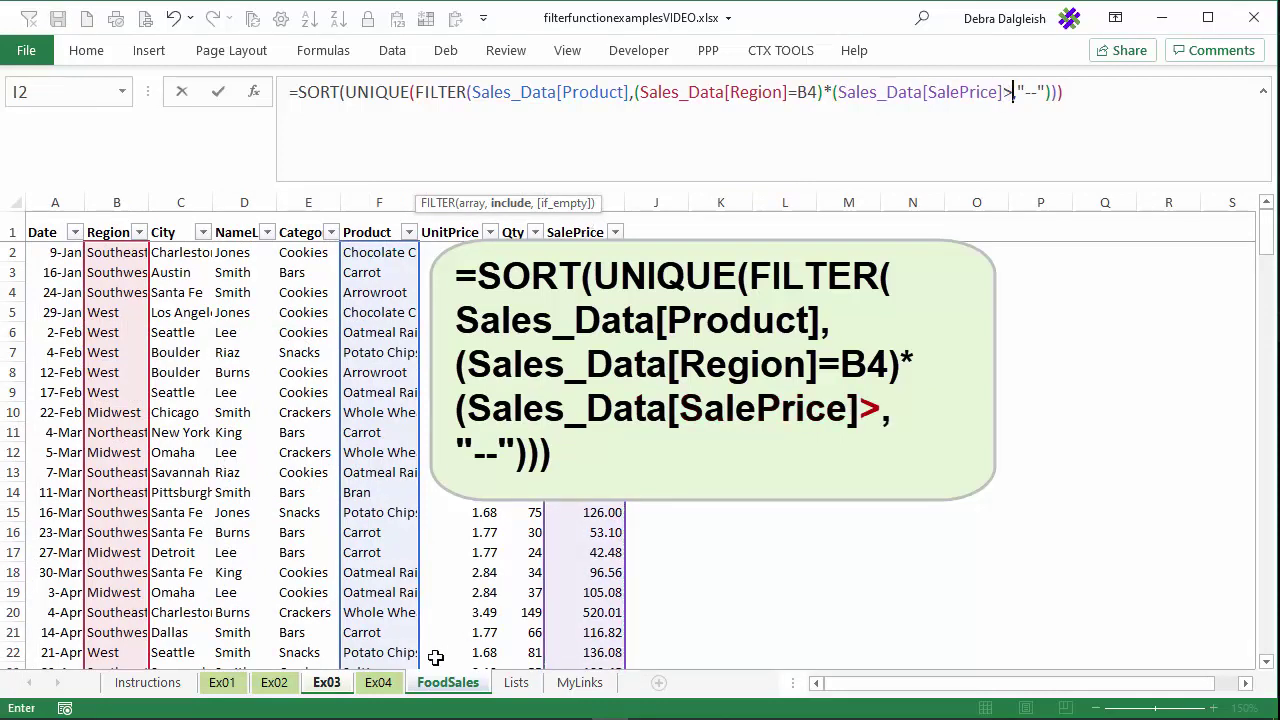
pyautogui.click(327, 684)
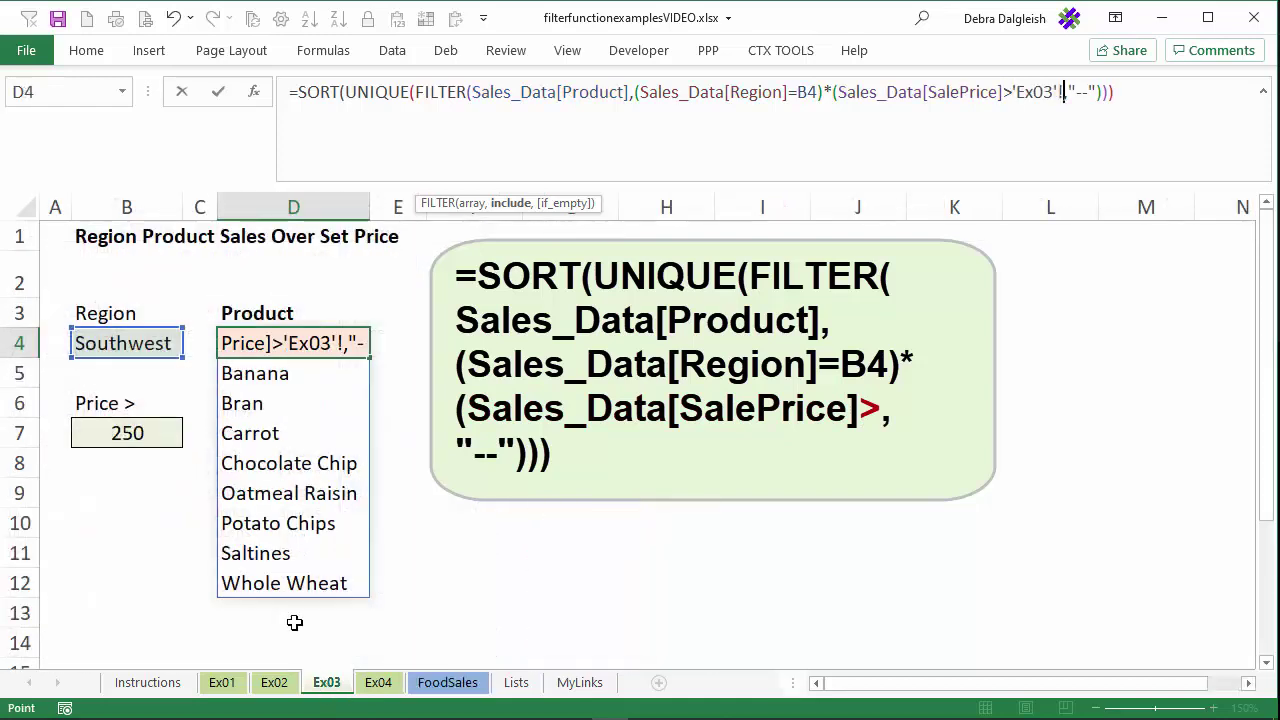
pyautogui.click(112, 431)
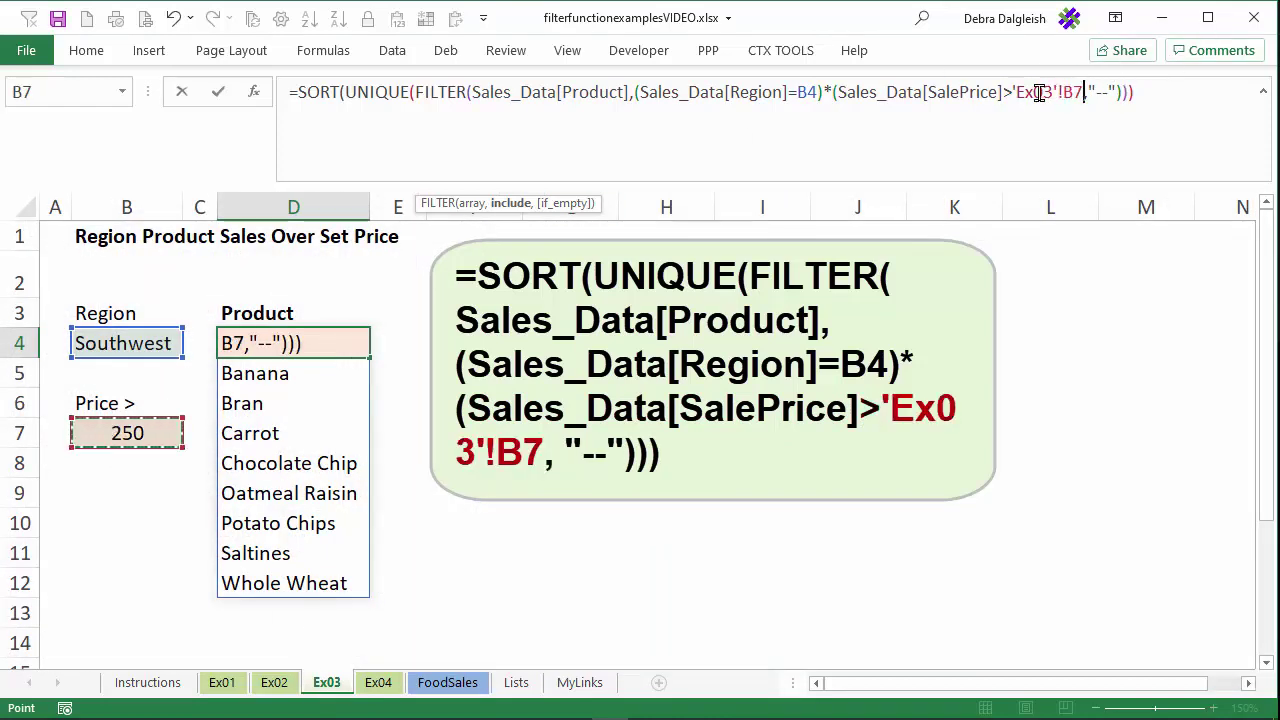
# Step: Remove the 'Ex03'! sheet reference before B7, close the price criterion's parenthesis and enter the D4 formula
pyautogui.moveTo(1010, 92); pyautogui.dragTo(1062, 92)
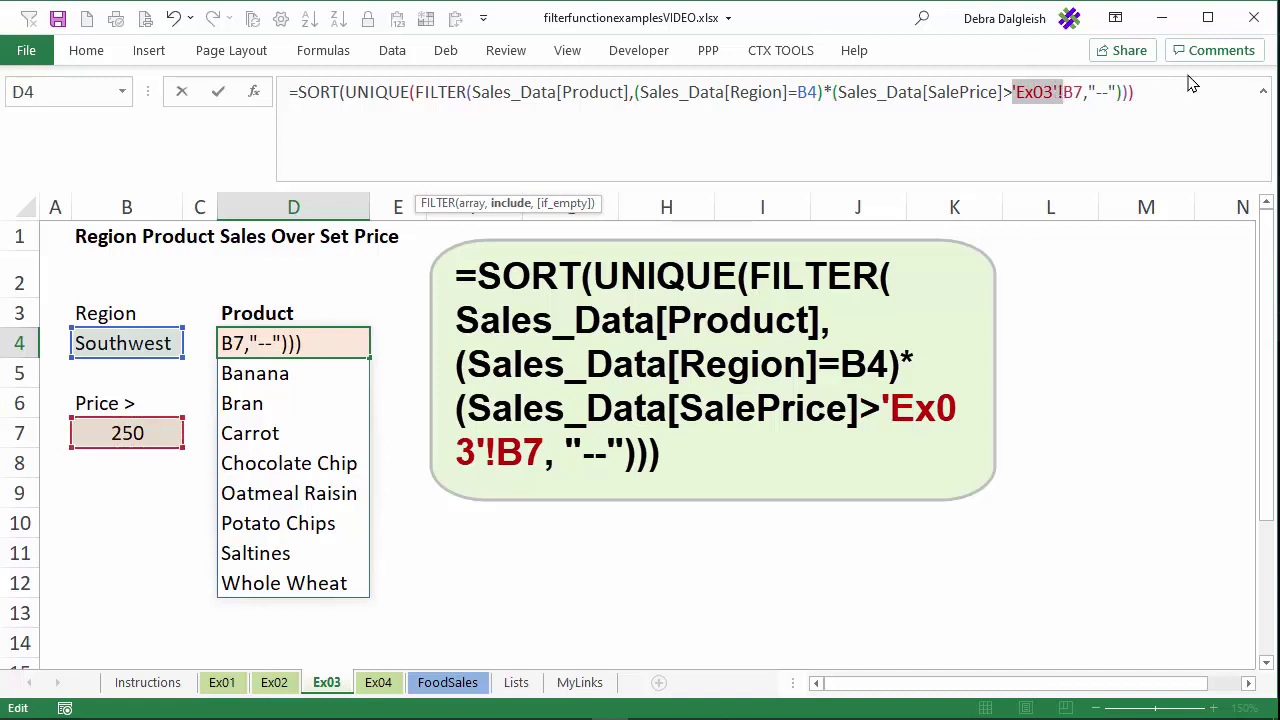
pyautogui.press('Delete')
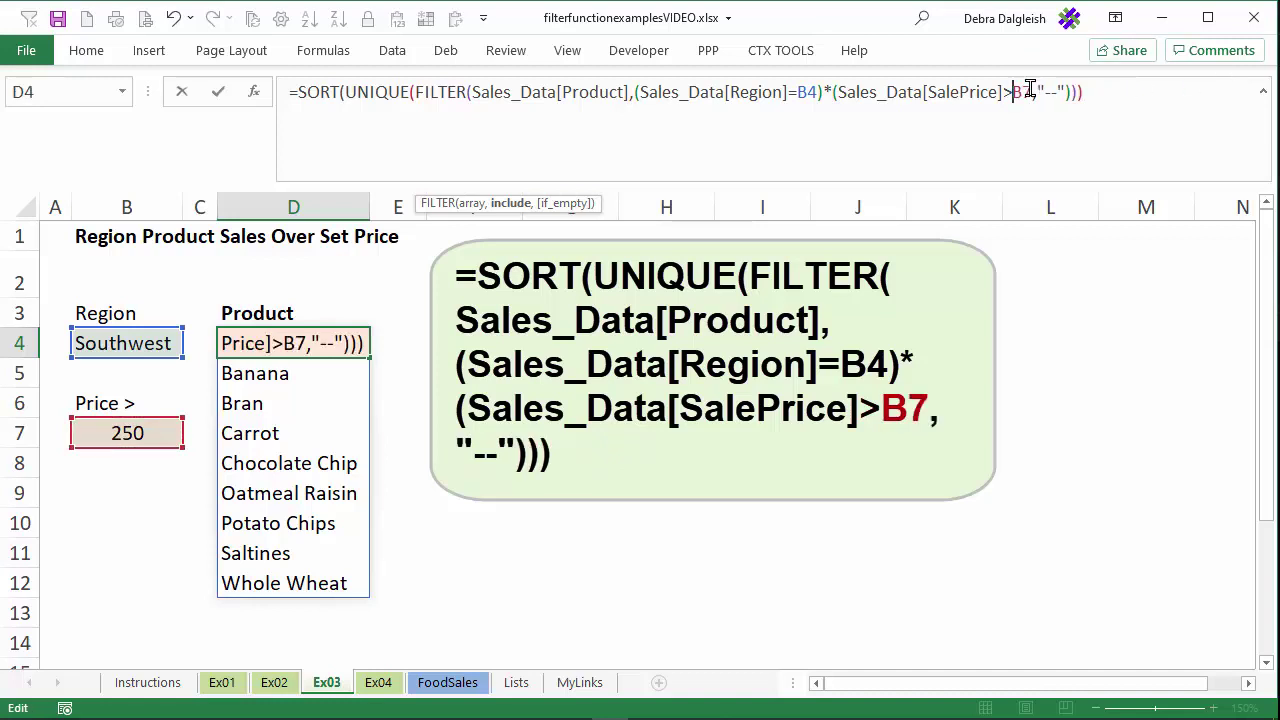
pyautogui.write(')')
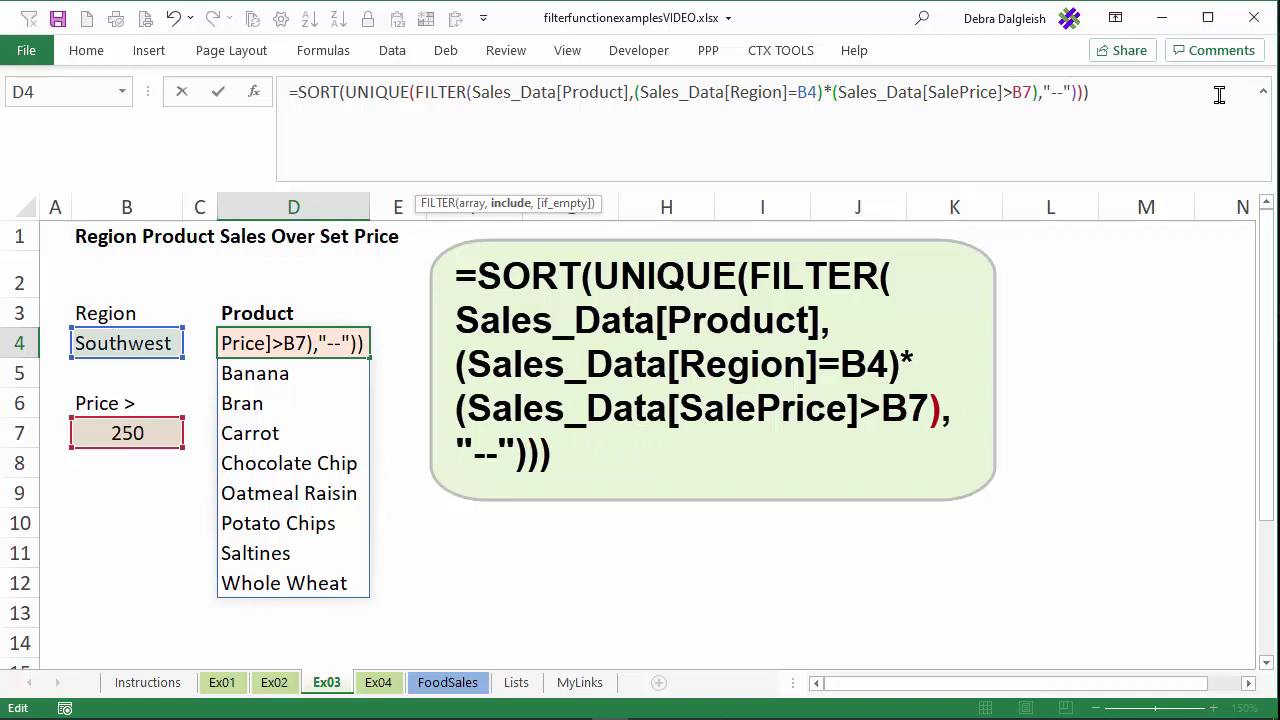
pyautogui.press('Return')
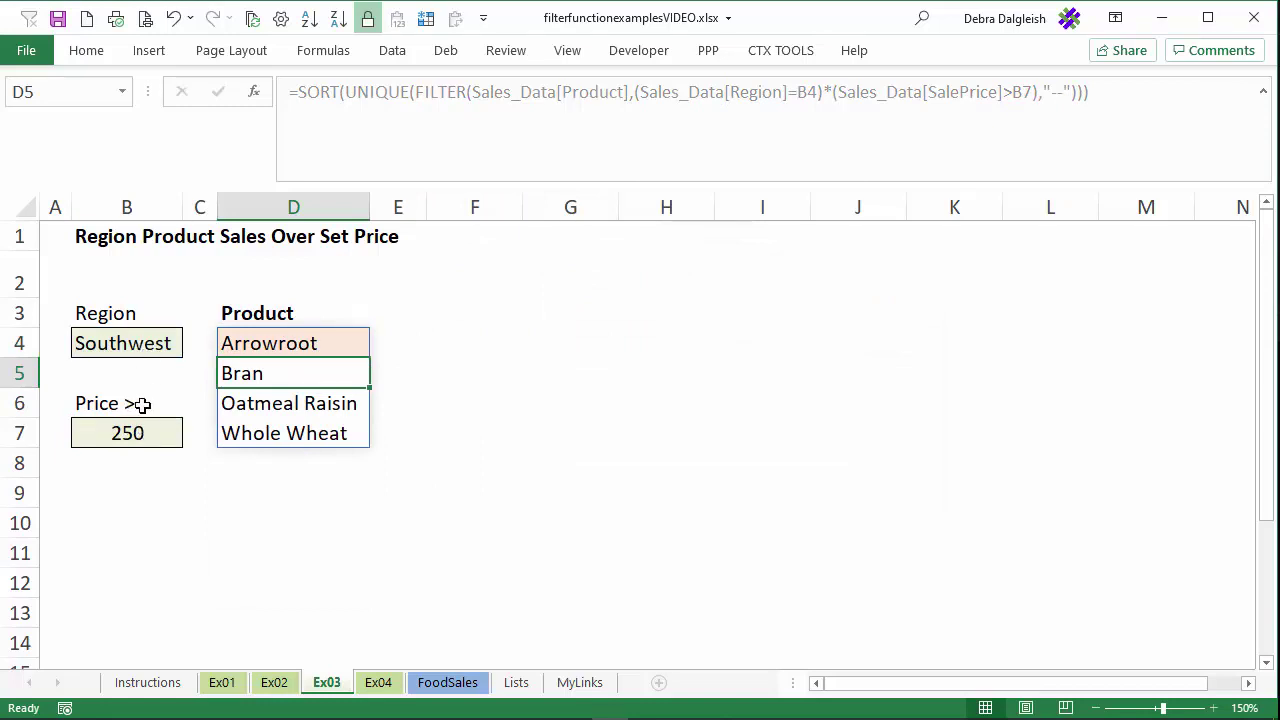
# Step: Set the minimum price in B7 to 100
pyautogui.click(100, 429)
pyautogui.write('100')
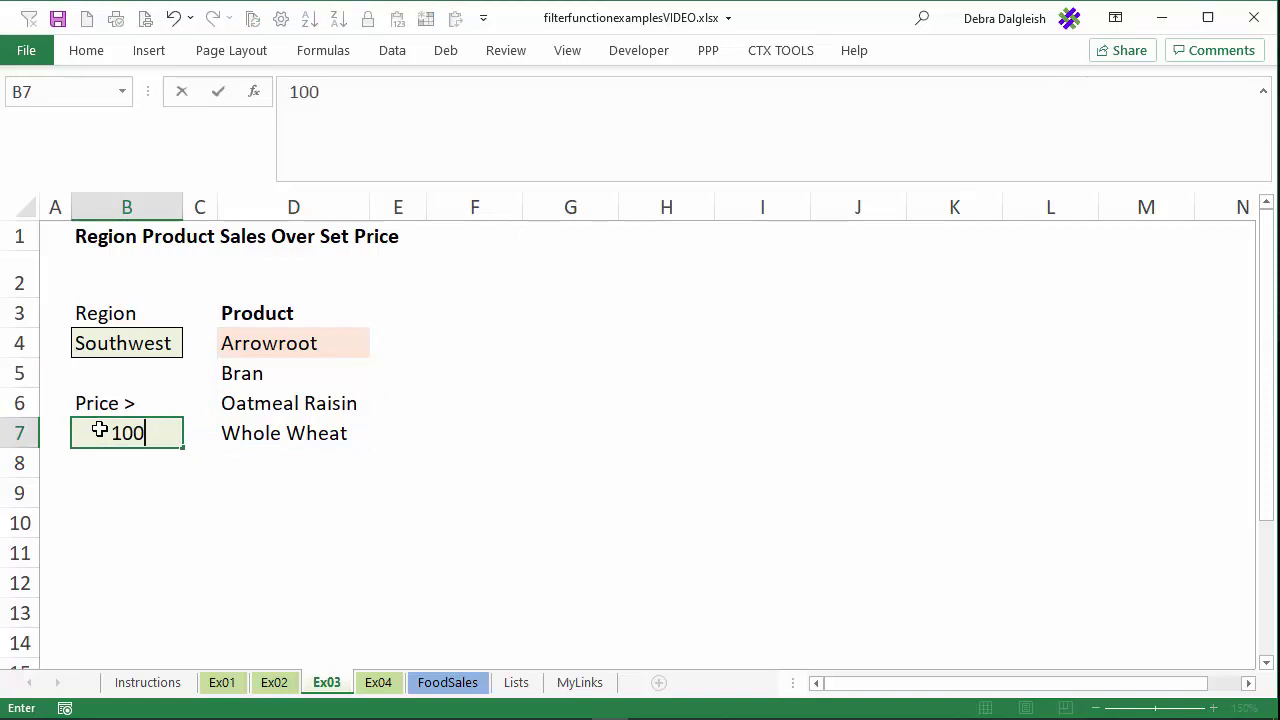
pyautogui.press('Return')
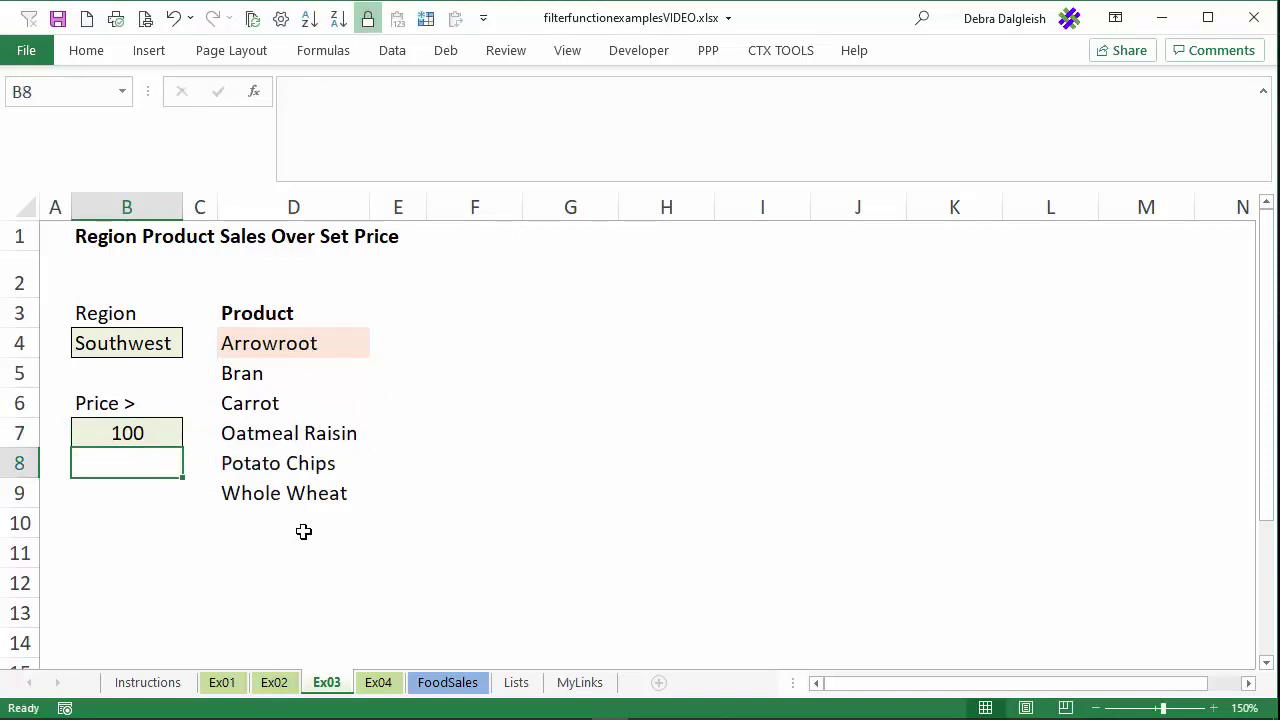